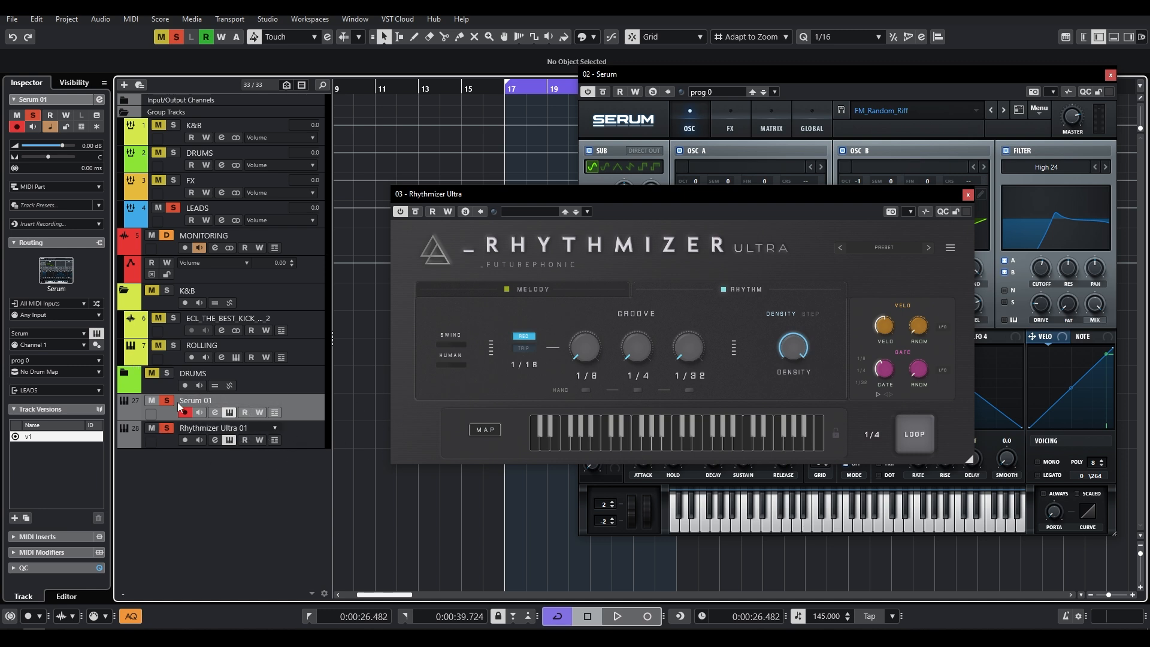
Set the Serum 01 track's MIDI input to "03. Rhythmizer Ultra - MIDI Output".
click(54, 315)
click(62, 316)
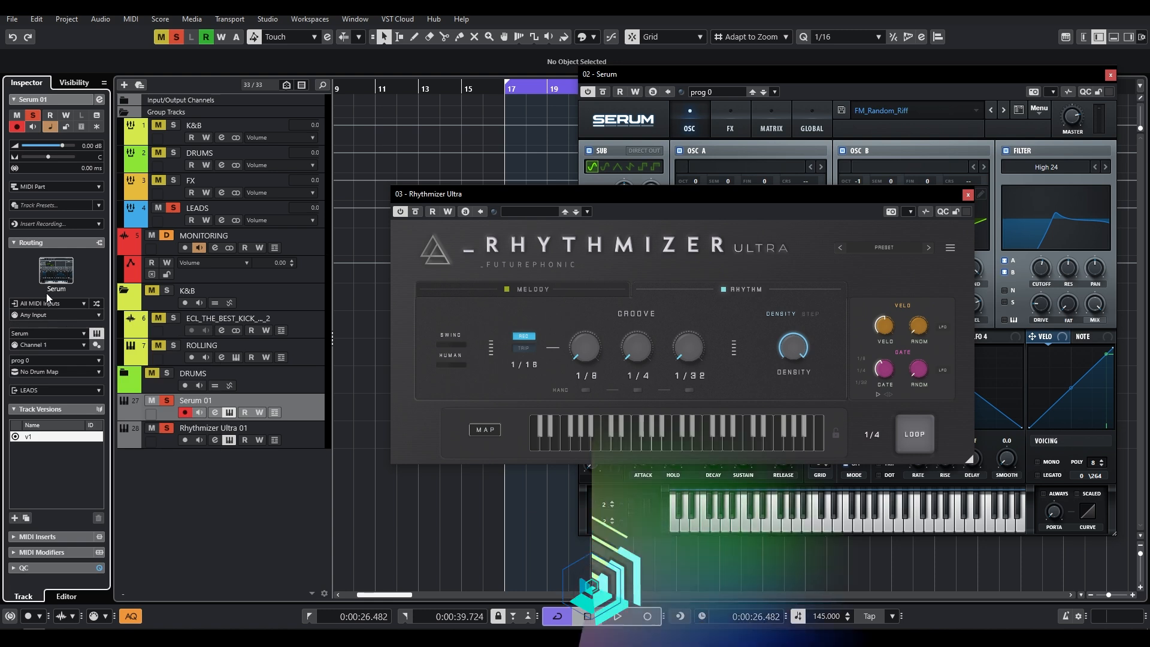
click(47, 304)
scroll(113, 516, down, 5)
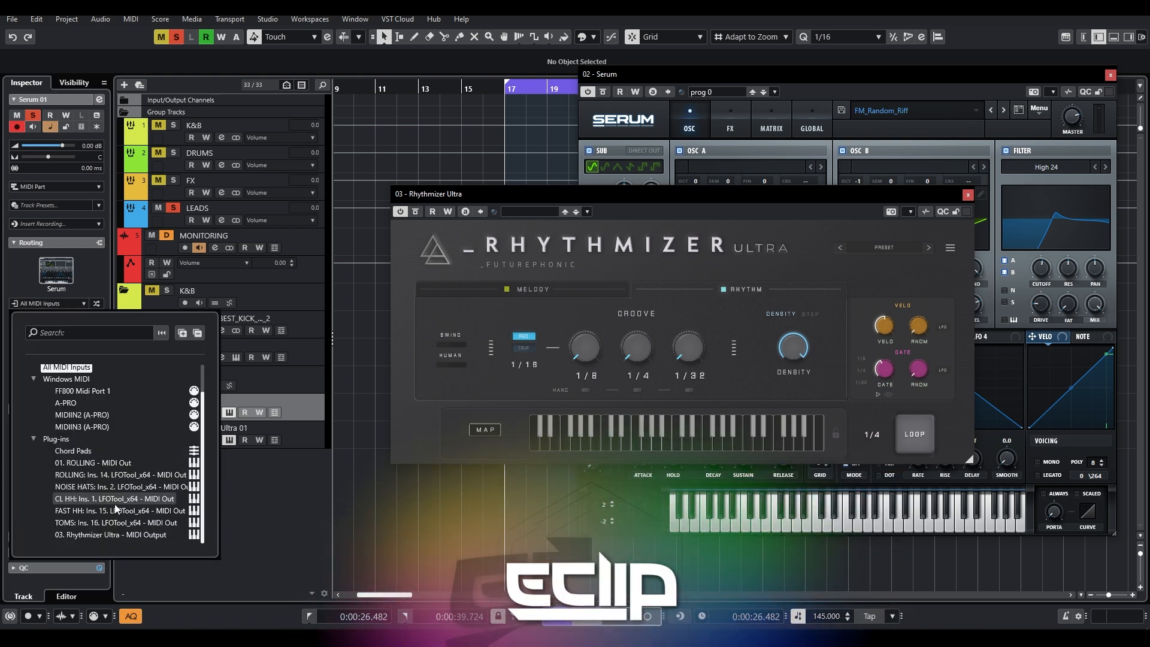
click(103, 539)
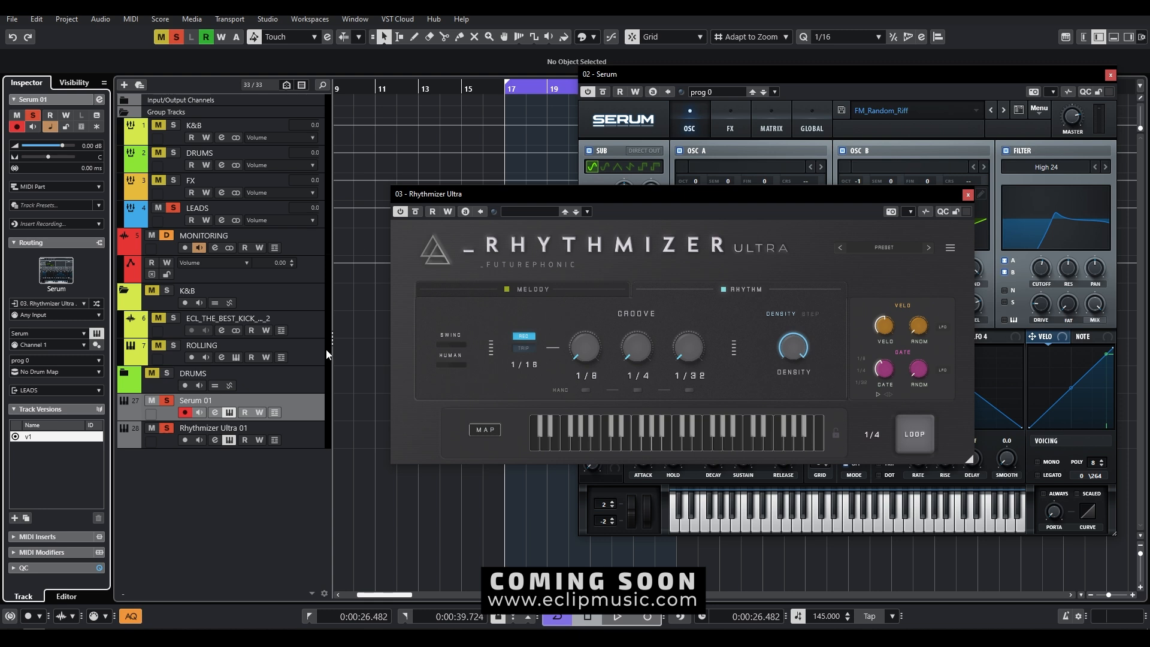
Select the Rhythmizer Ultra 01 track and adjust the plug-in's gate, gate randomness and groove amounts.
click(306, 443)
drag(712, 204, 659, 173)
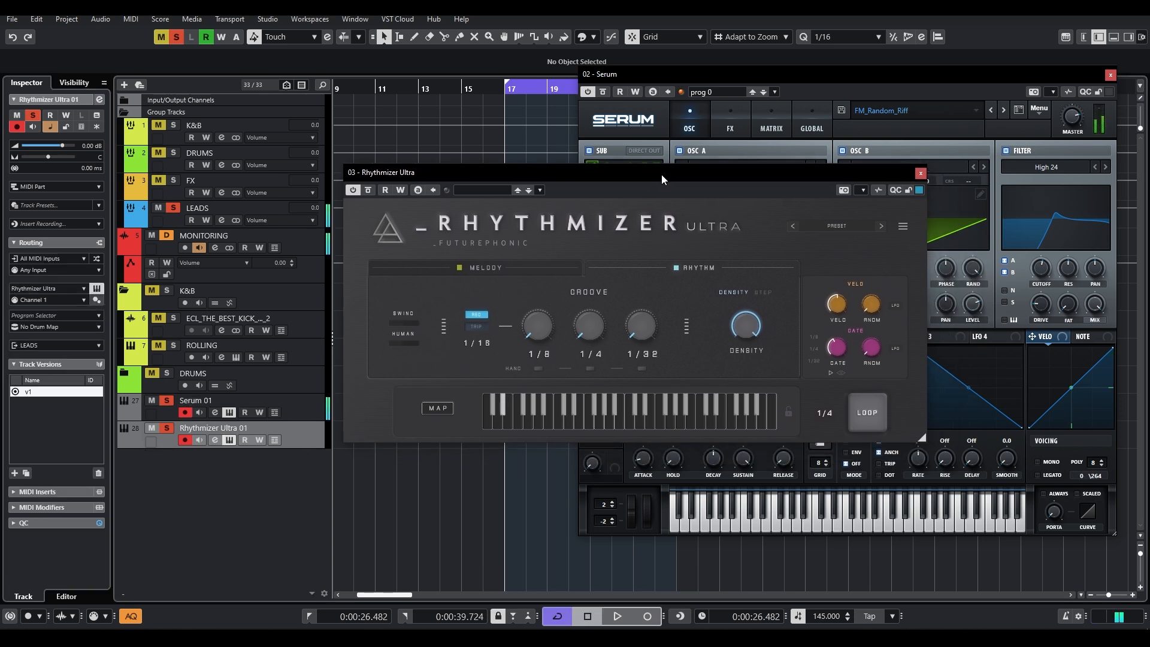
mouse_move(839, 350)
drag(837, 357, 839, 342)
mouse_move(755, 333)
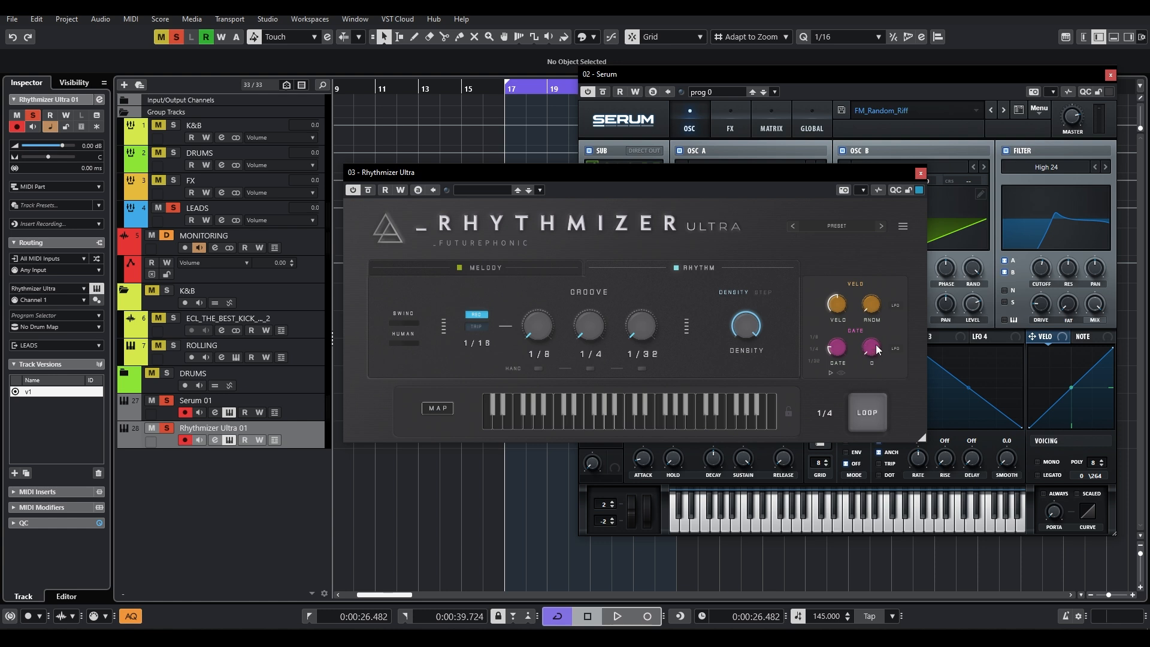
drag(876, 349, 879, 296)
mouse_move(872, 346)
mouse_down()
mouse_move(871, 357)
mouse_move(879, 345)
mouse_up()
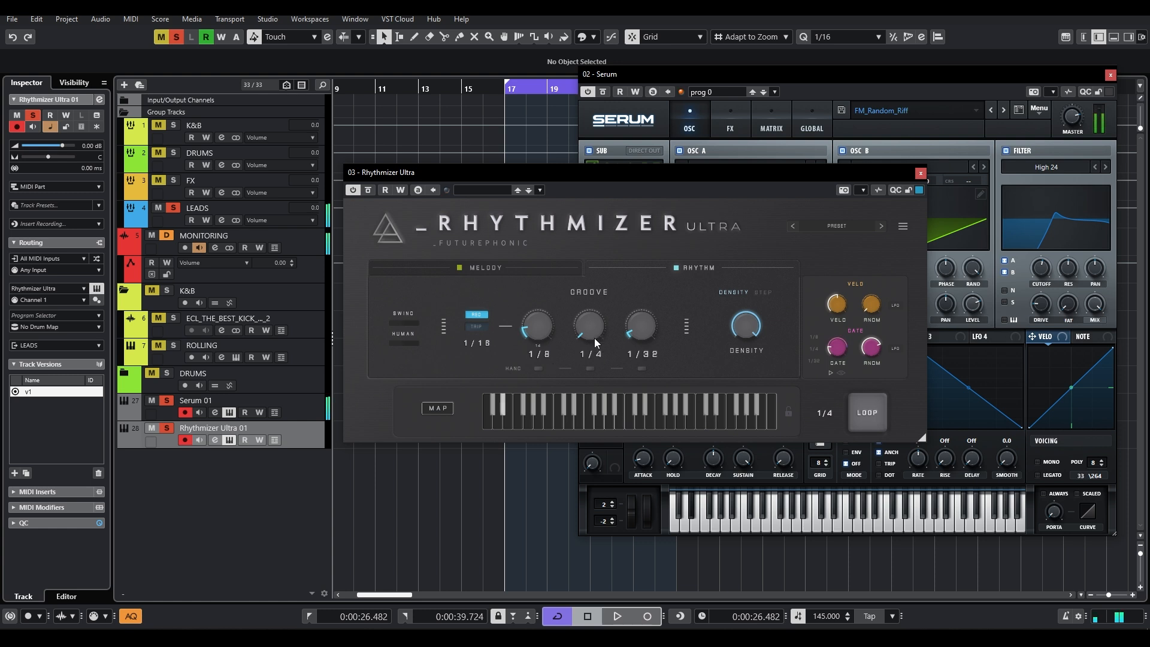
mouse_move(598, 332)
mouse_down()
mouse_move(600, 321)
mouse_move(603, 348)
mouse_up()
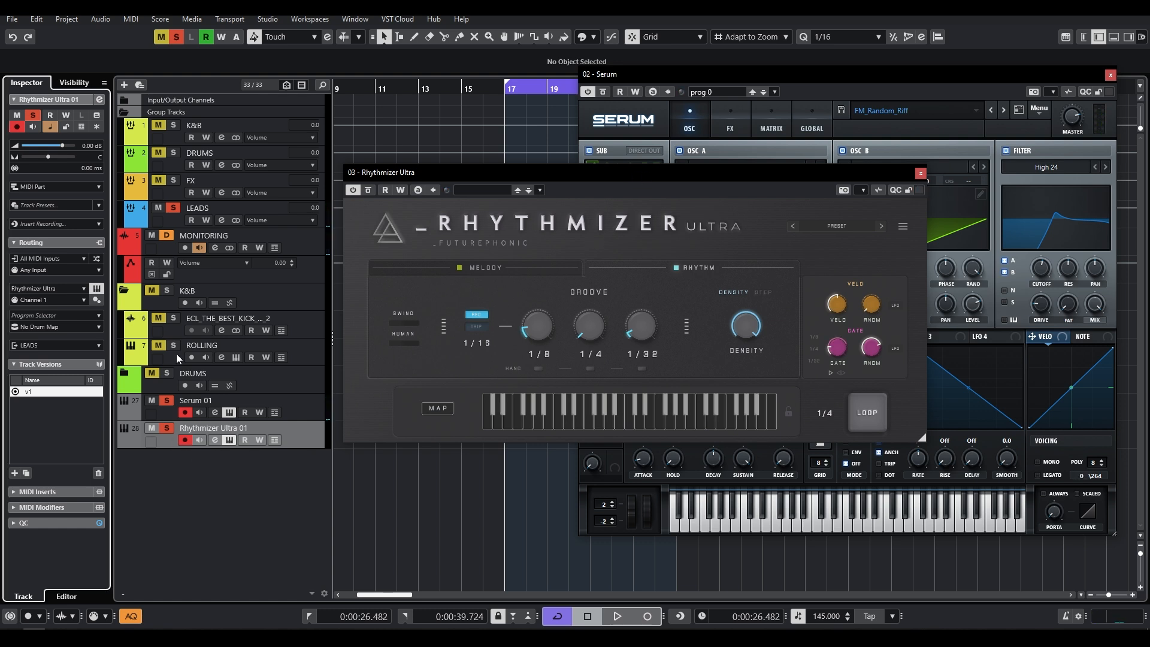
Add the Quantizer effect as the first MIDI insert on the Rhythmizer Ultra 01 track.
click(53, 490)
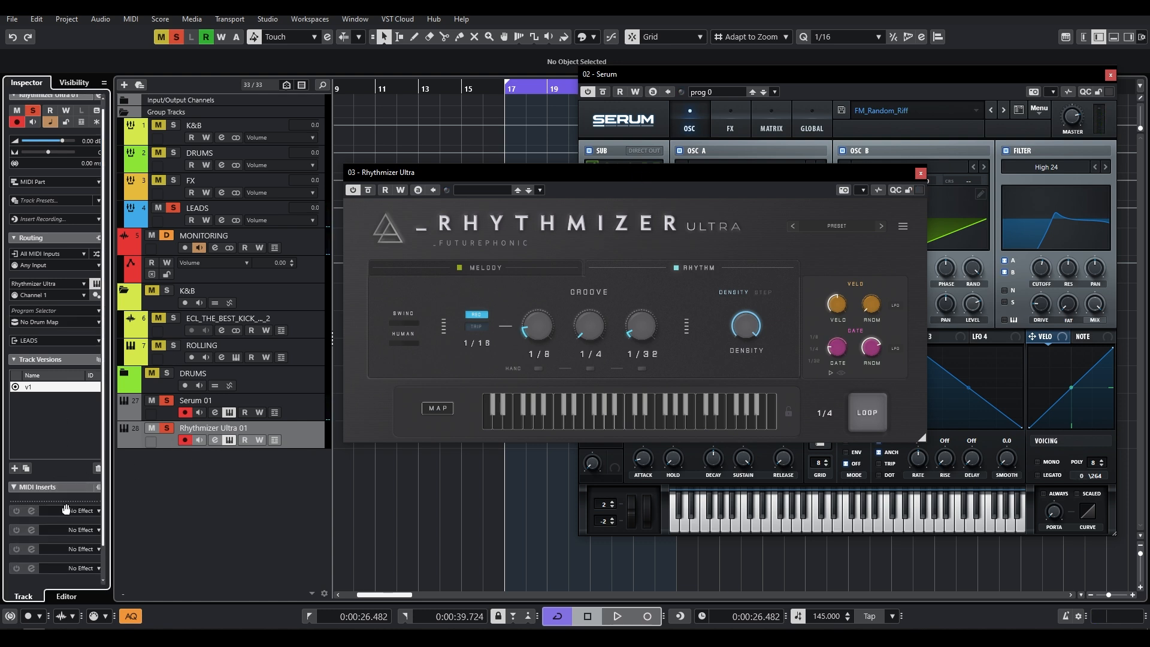
click(59, 508)
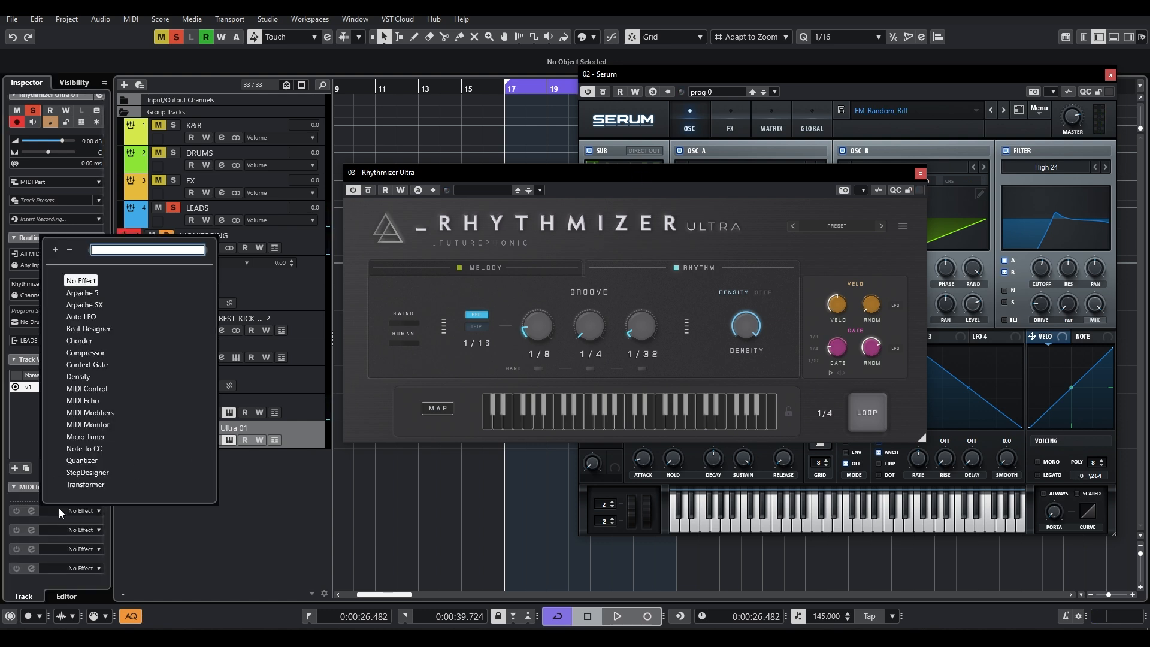
click(84, 462)
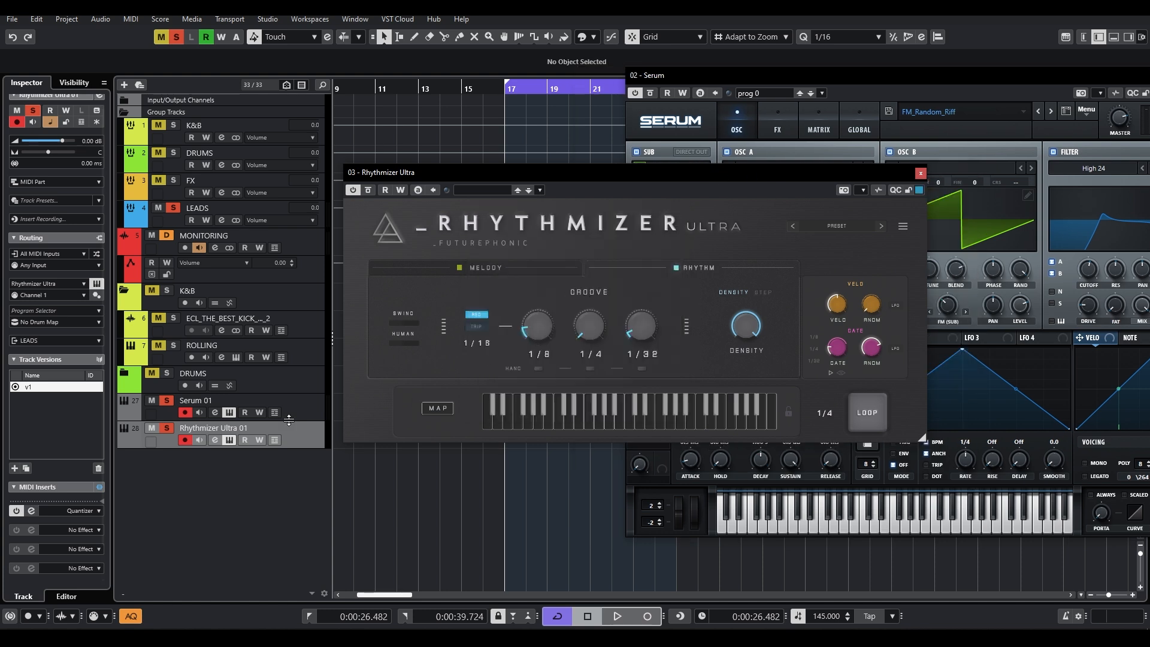
Unsolo the Serum and Rhythmizer tracks, and audition the loop with the full mix while repositioning the Serum window.
key(space)
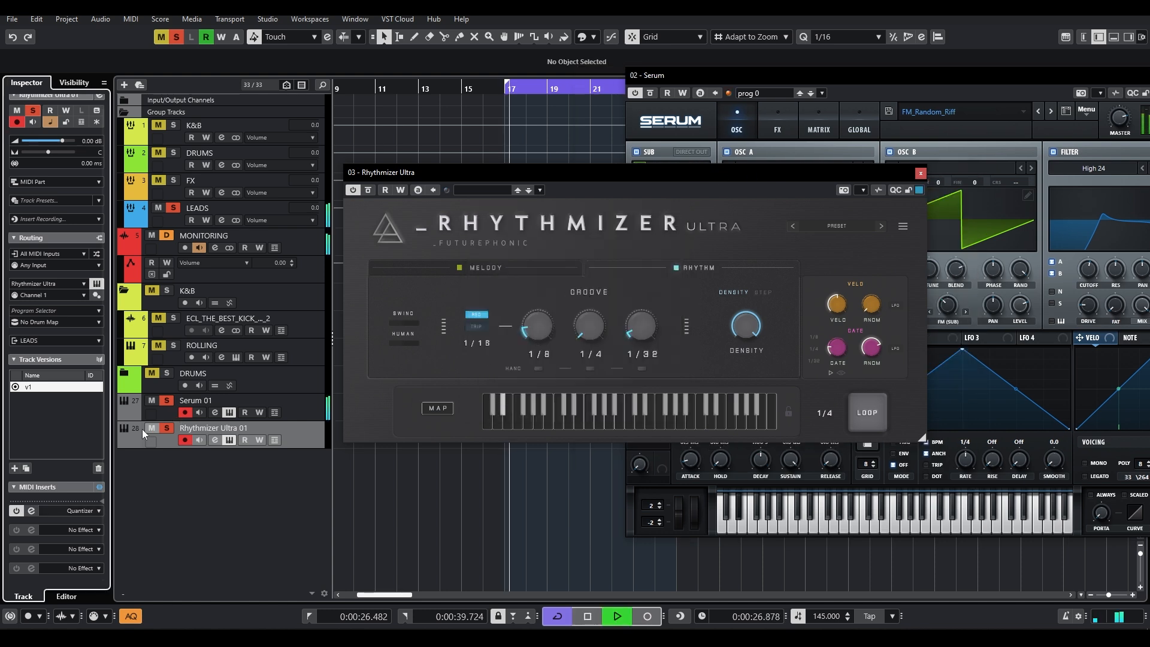
click(168, 427)
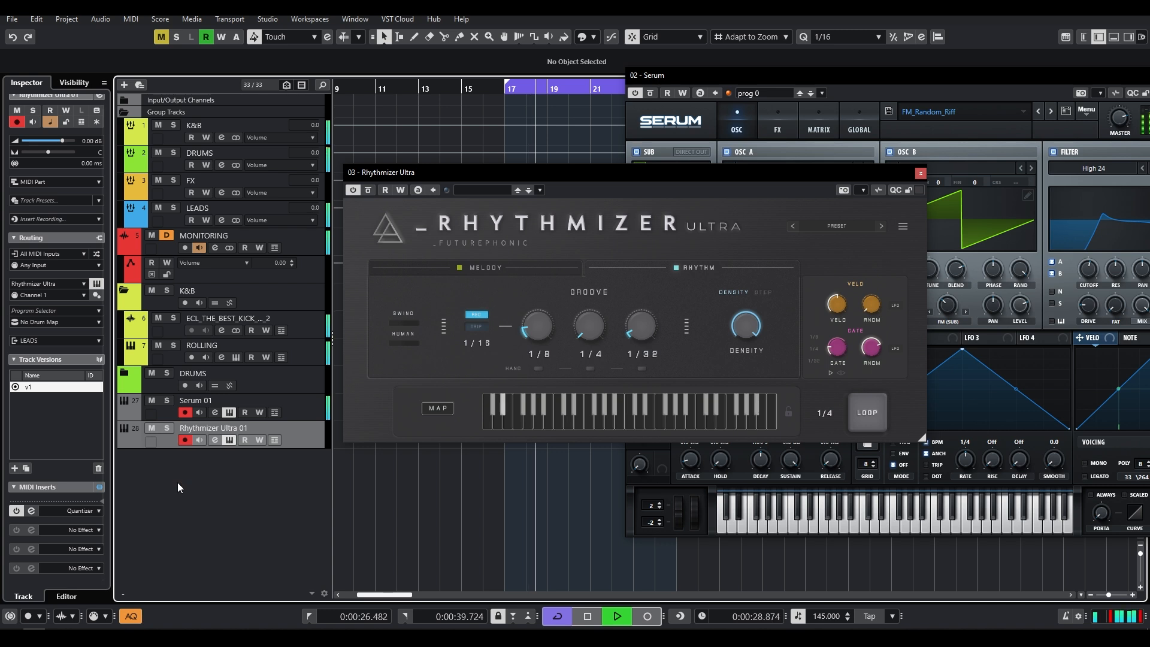
drag(876, 75, 796, 69)
mouse_move(1007, 289)
mouse_down()
mouse_move(1019, 243)
mouse_move(1022, 290)
mouse_move(1012, 259)
mouse_move(1016, 276)
mouse_up()
click(474, 174)
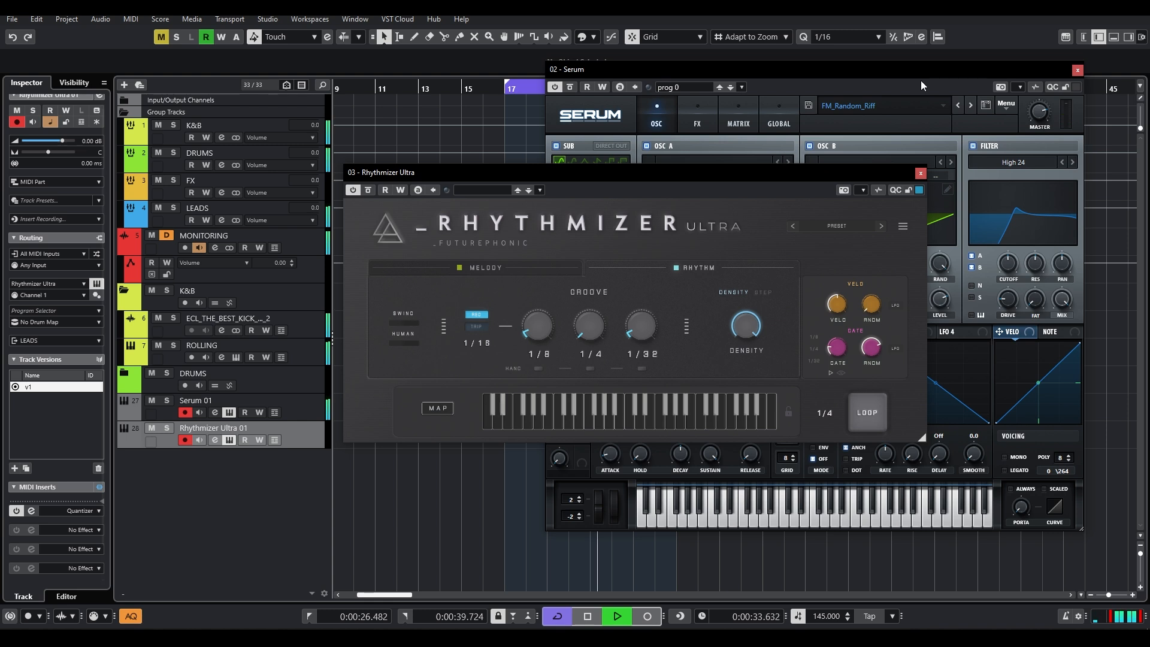
key(space)
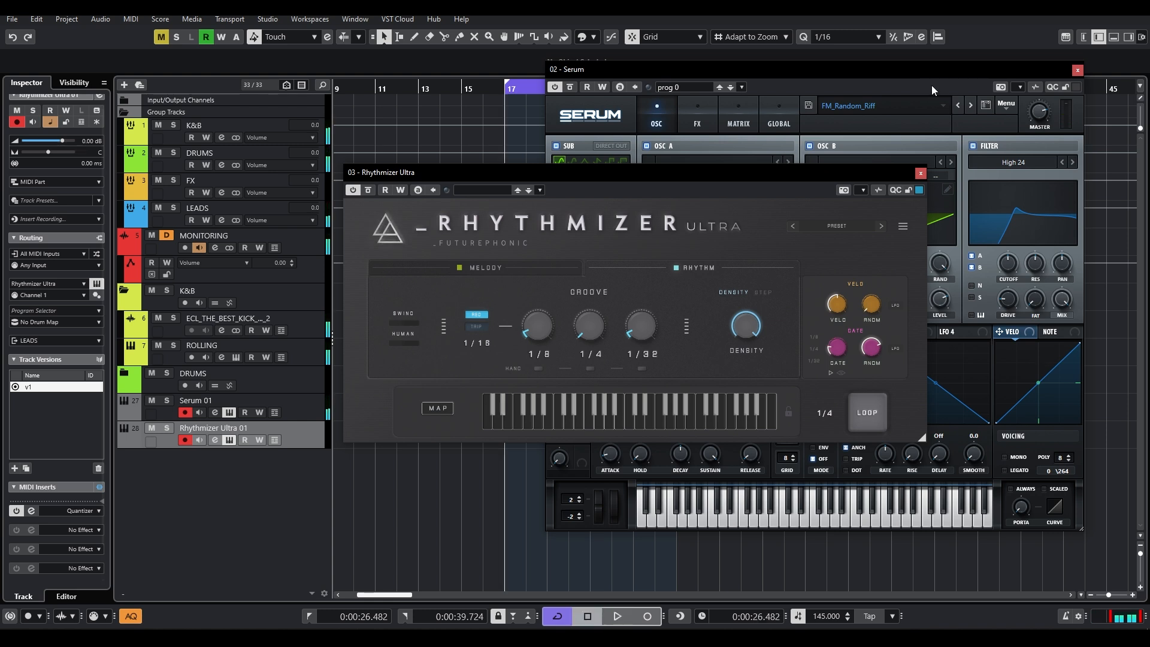
Assign velocity to modulate Serum's filter cutoff and check the routing in the modulation matrix.
click(932, 86)
drag(1026, 334, 1008, 264)
click(738, 114)
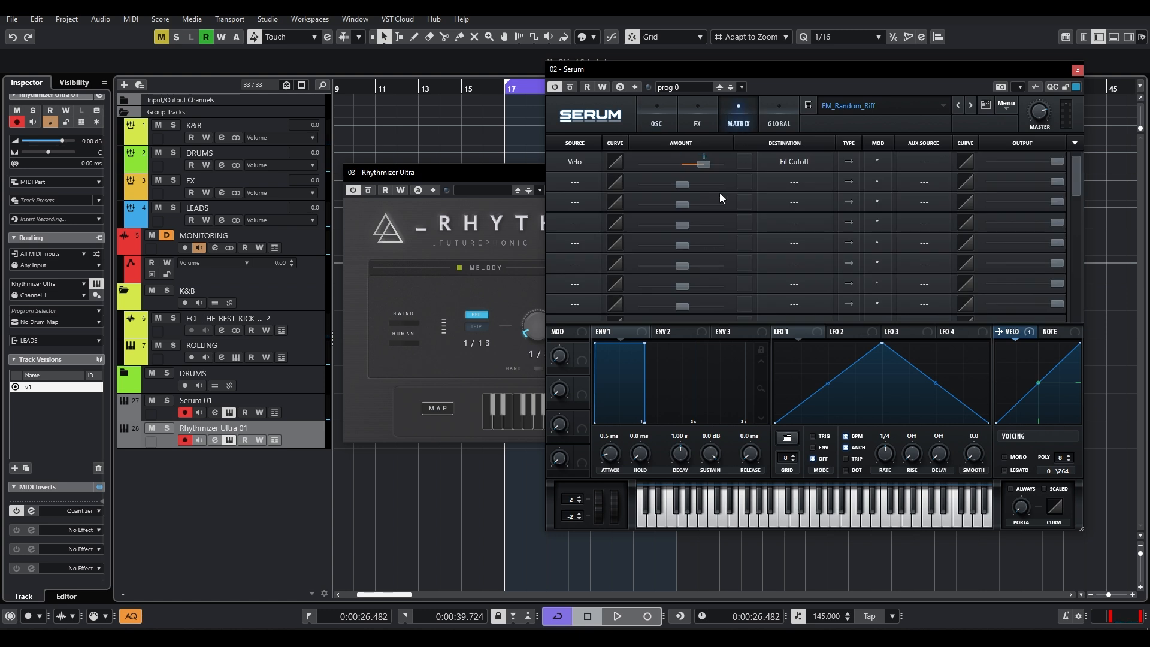
click(659, 115)
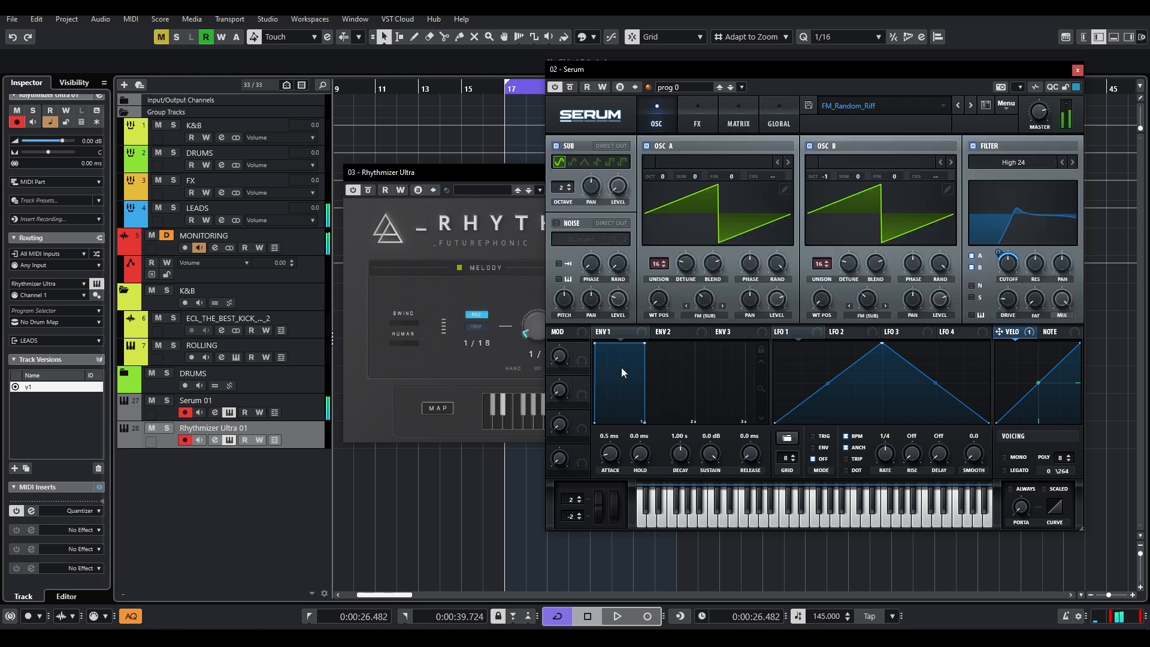
Raise Rhythmizer's velocity randomness, adjust the velocity-modulated filter cutoff in Serum, and start loop playback.
click(473, 171)
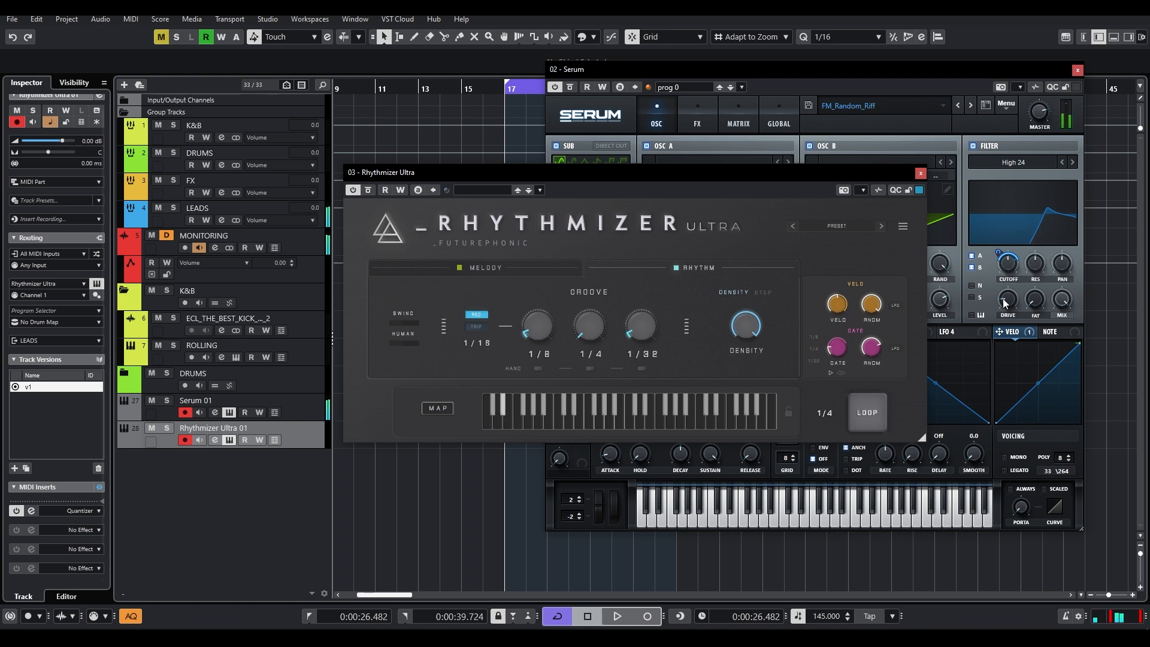
click(1012, 277)
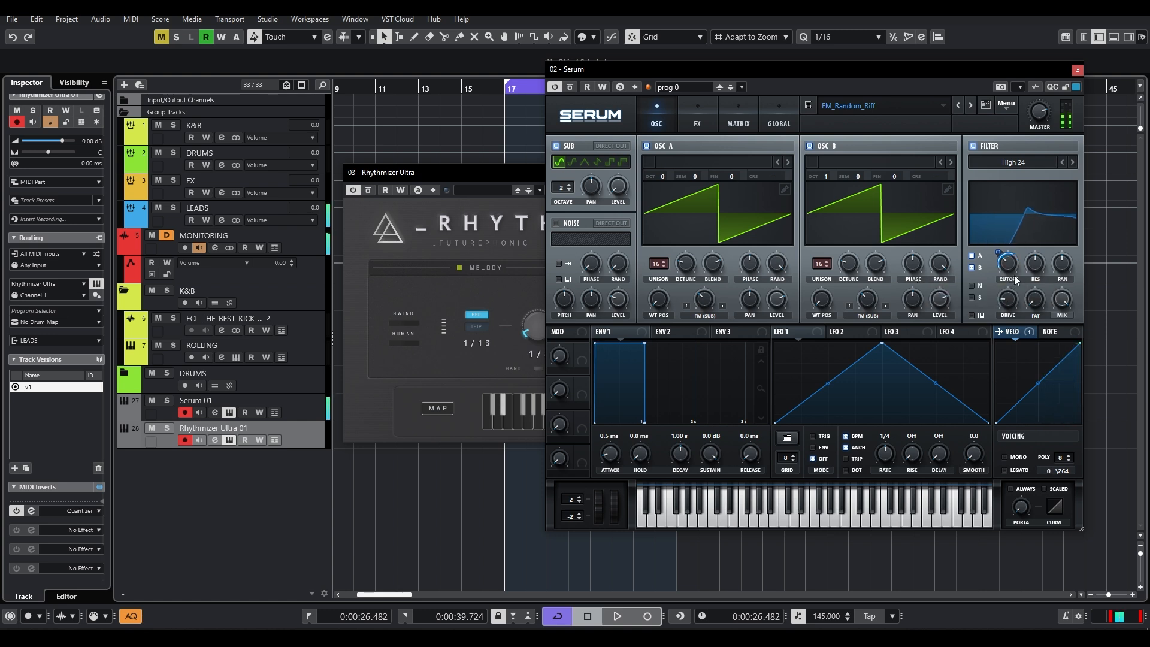
key(space)
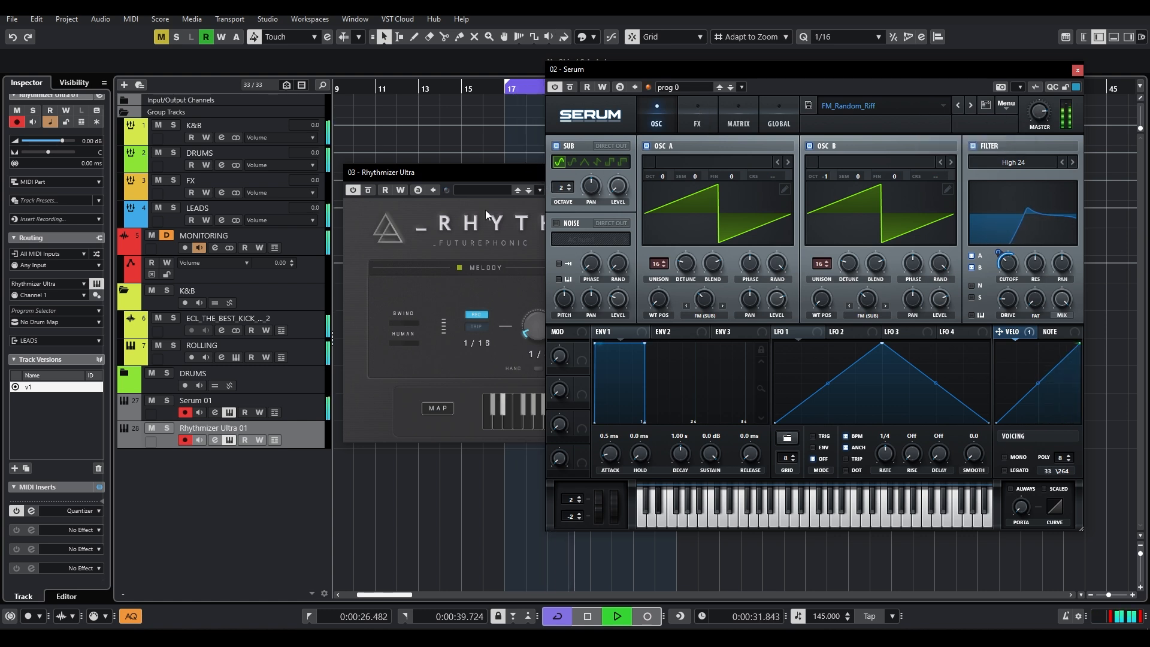
Close the Serum window, move the Rhythmizer window aside to uncover the arrangement, and stop playback.
click(465, 171)
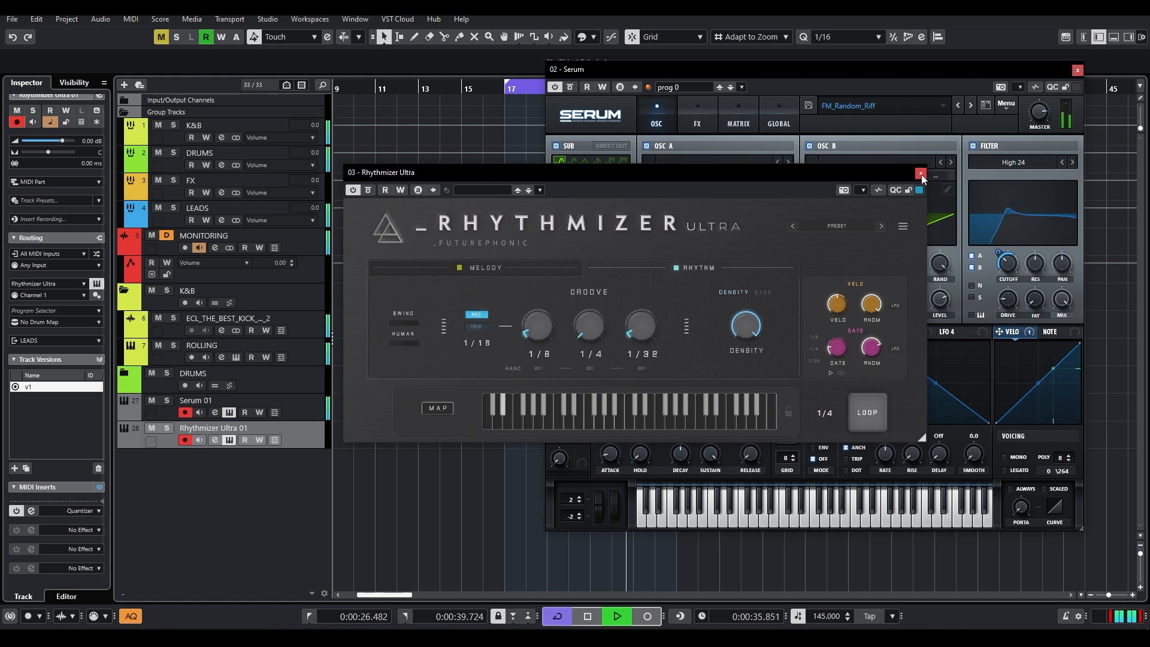
click(860, 75)
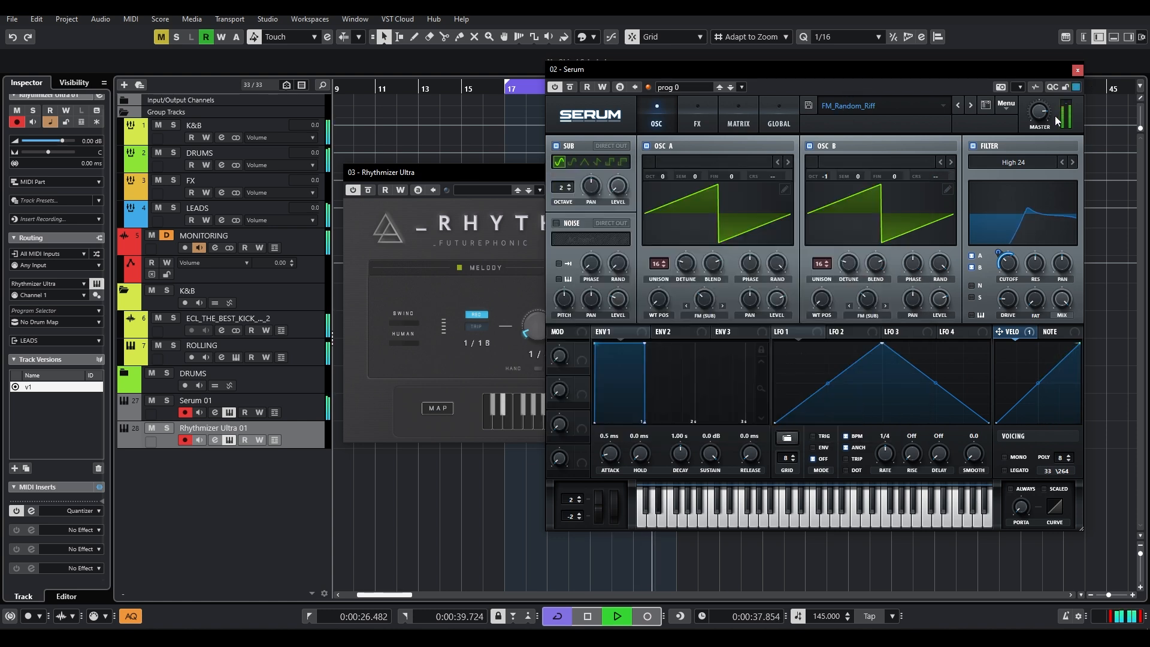
click(1078, 70)
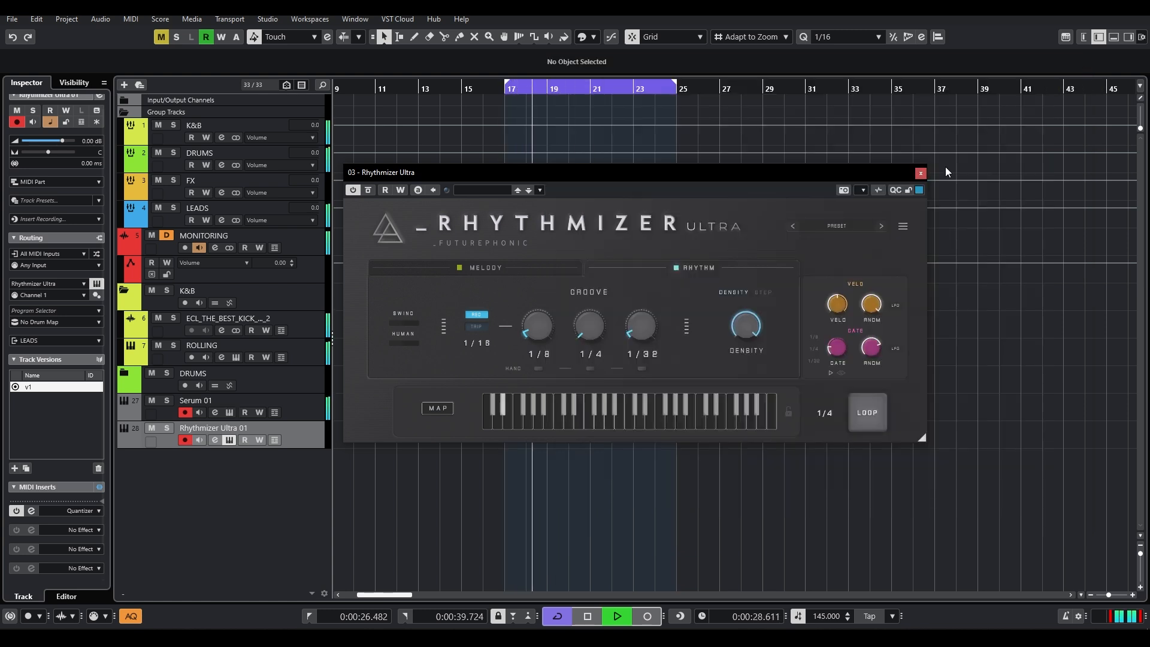
drag(824, 174, 1019, 164)
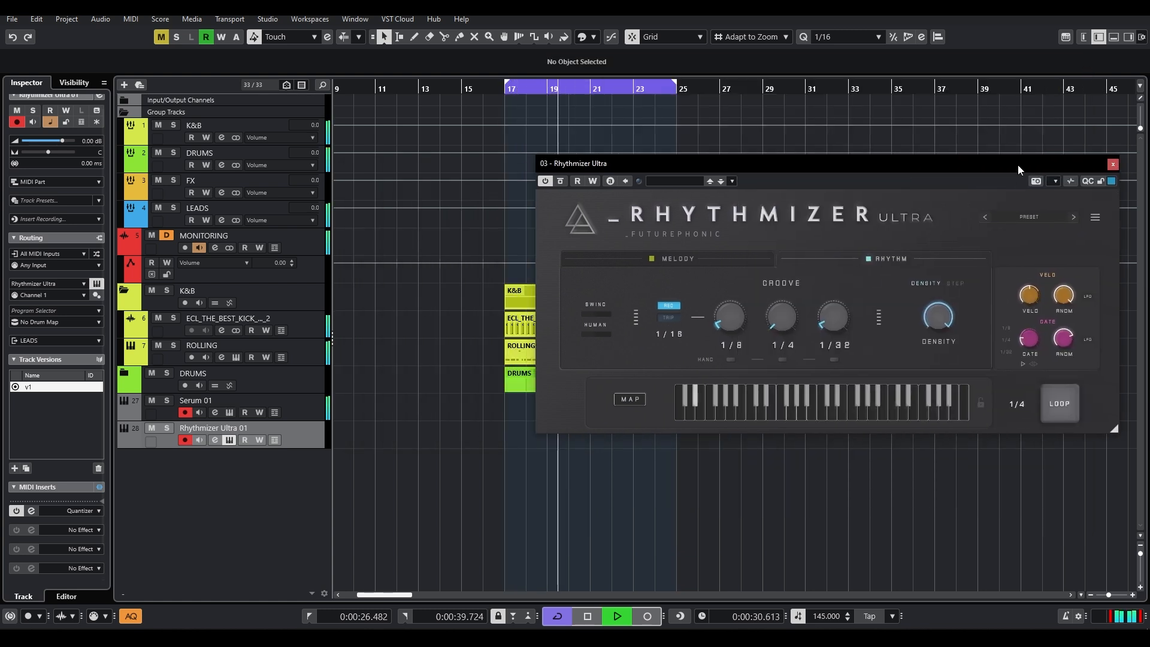
key(space)
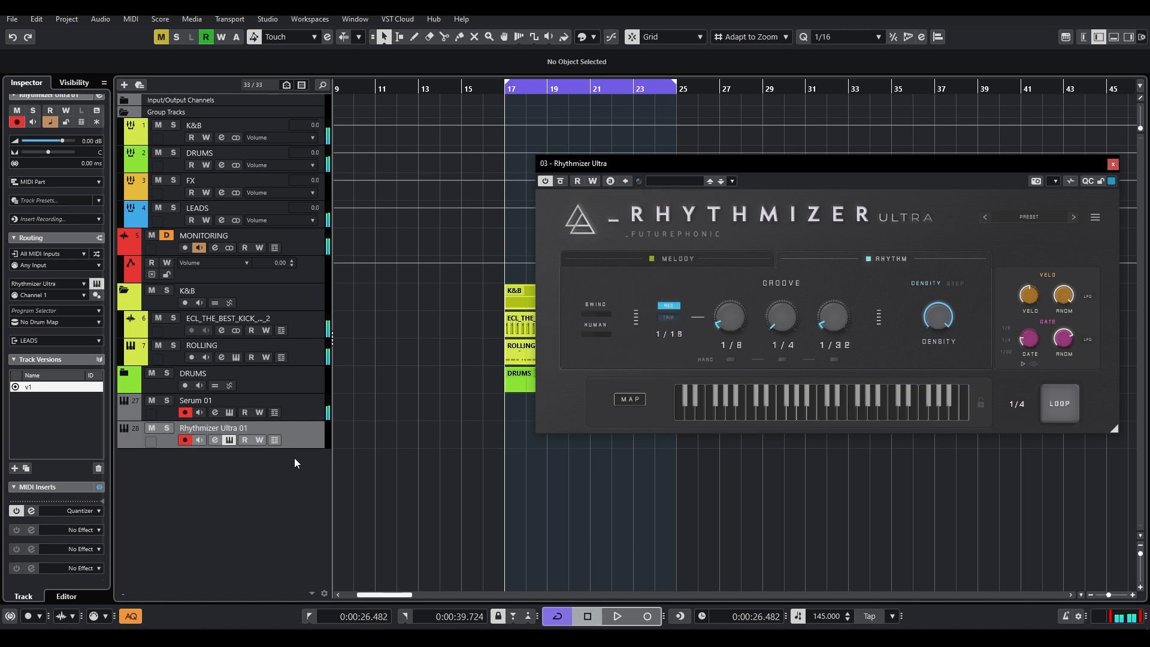
Solo the Serum 01 and Rhythmizer Ultra 01 tracks and record-enable both of them.
click(168, 429)
click(163, 413)
click(167, 401)
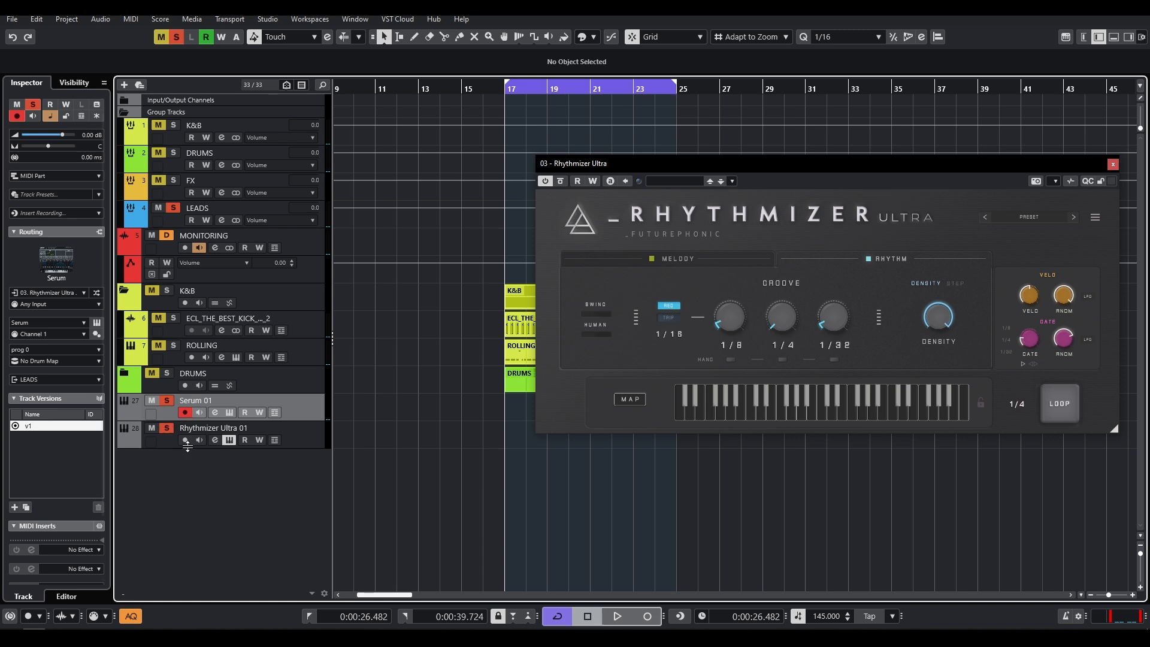
click(318, 440)
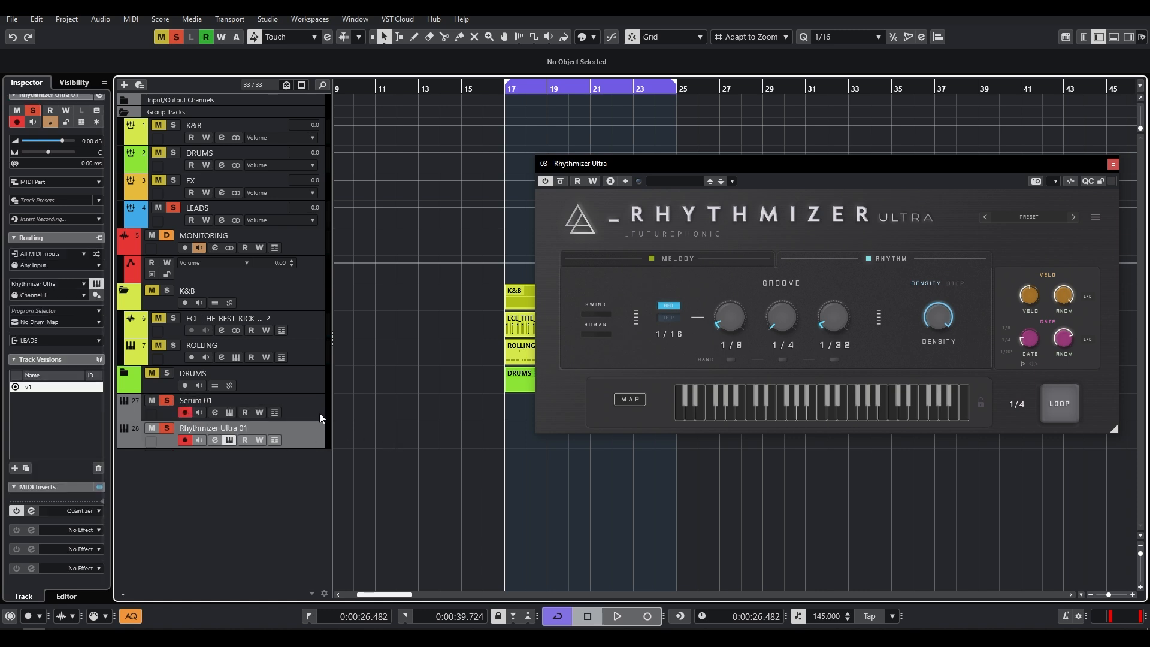
click(320, 417)
click(185, 441)
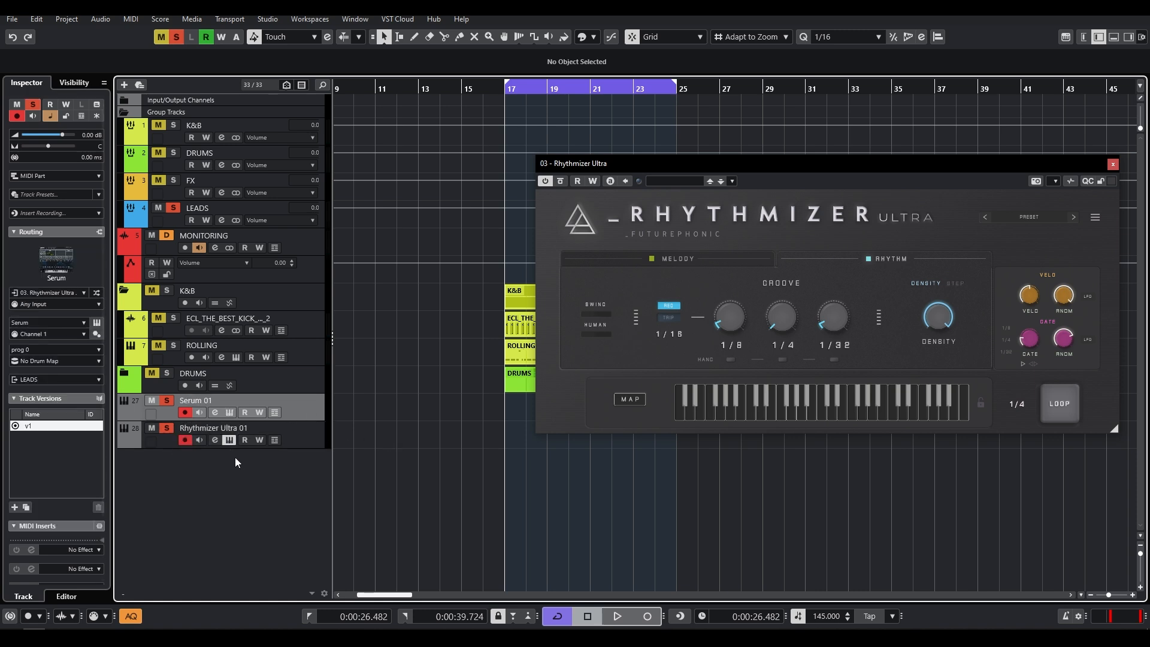
Record the generated MIDI from bar 17 to bar 25 on both tracks, keeping only the Serum 01 clip.
key(KP_Multiply)
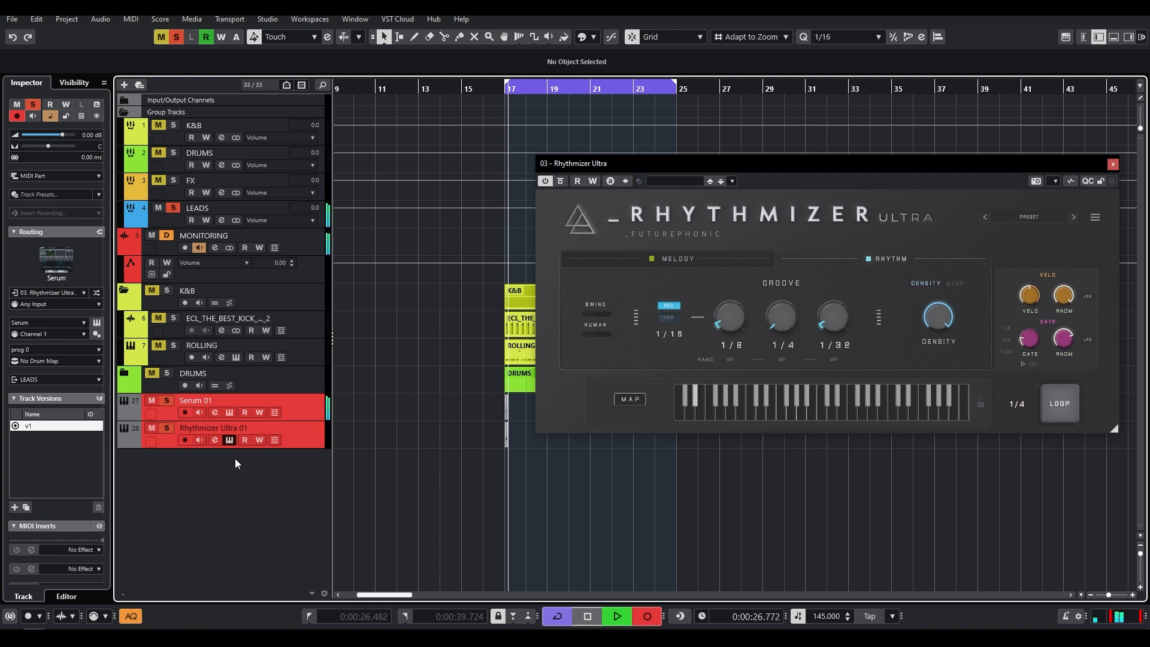
drag(653, 161, 851, 160)
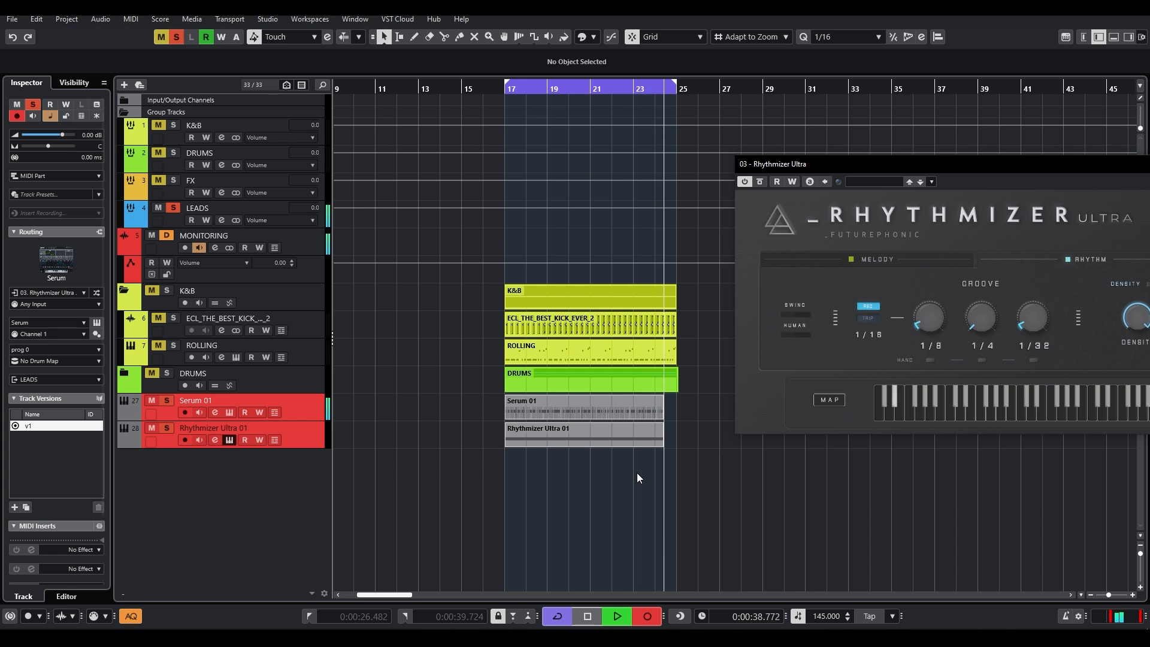
key(space)
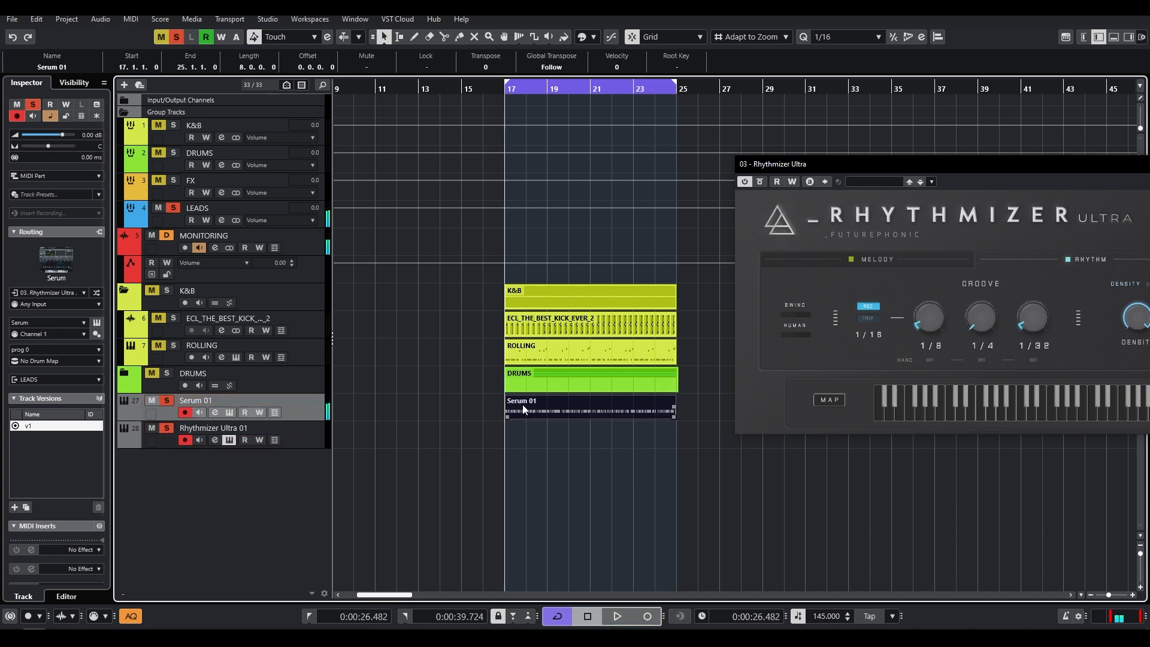
Open the recorded Serum 01 clip in the note editor and set the quantize value to 1/32.
double_click(521, 406)
scroll(540, 483, down, 1)
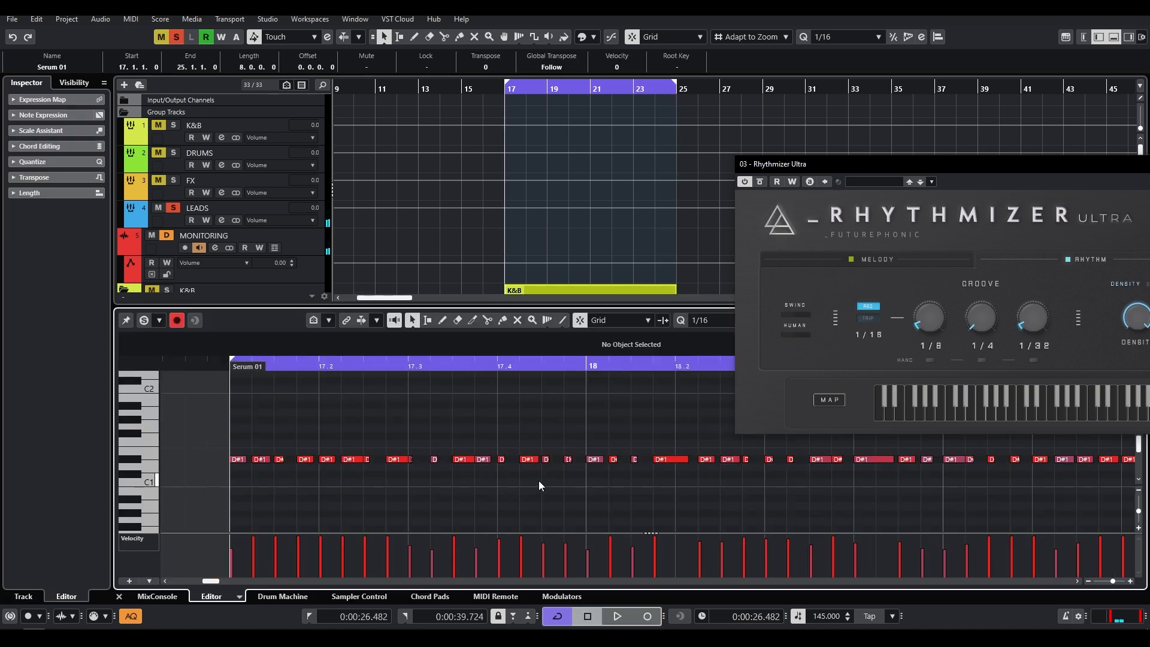
key(2)
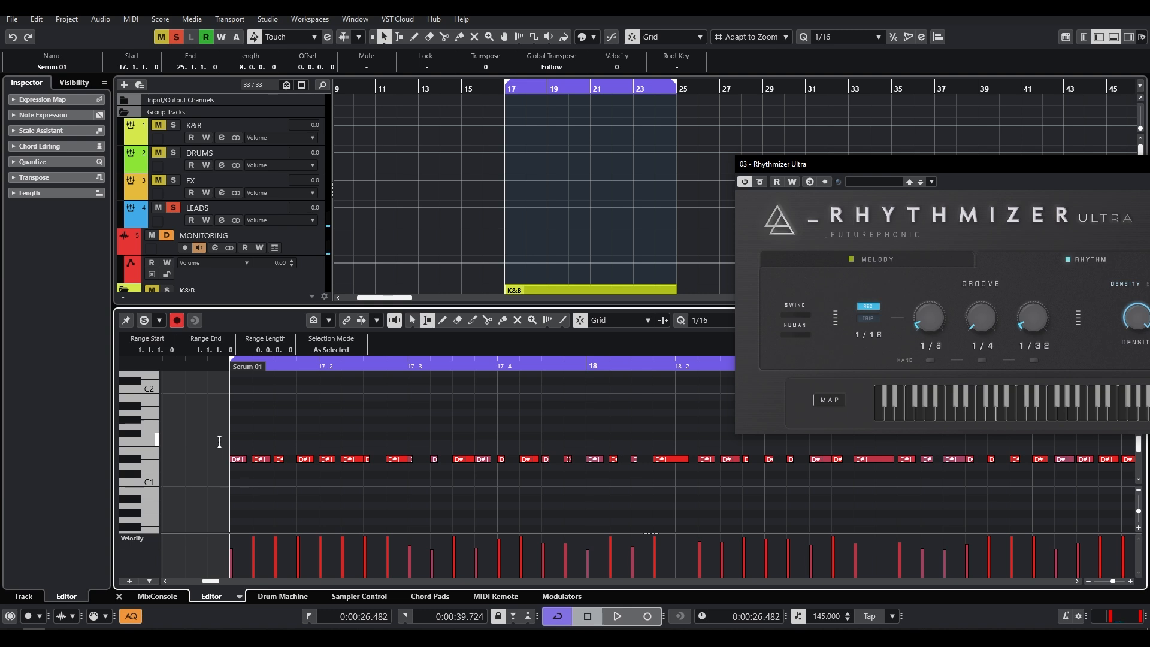
scroll(256, 472, up, 3)
drag(860, 169, 1067, 114)
click(745, 318)
click(734, 330)
Play back the Serum 01 clip and examine the timing, lengths and velocities of its recorded D#1 notes.
key(1)
scroll(494, 437, down, 3)
key(space)
click(650, 434)
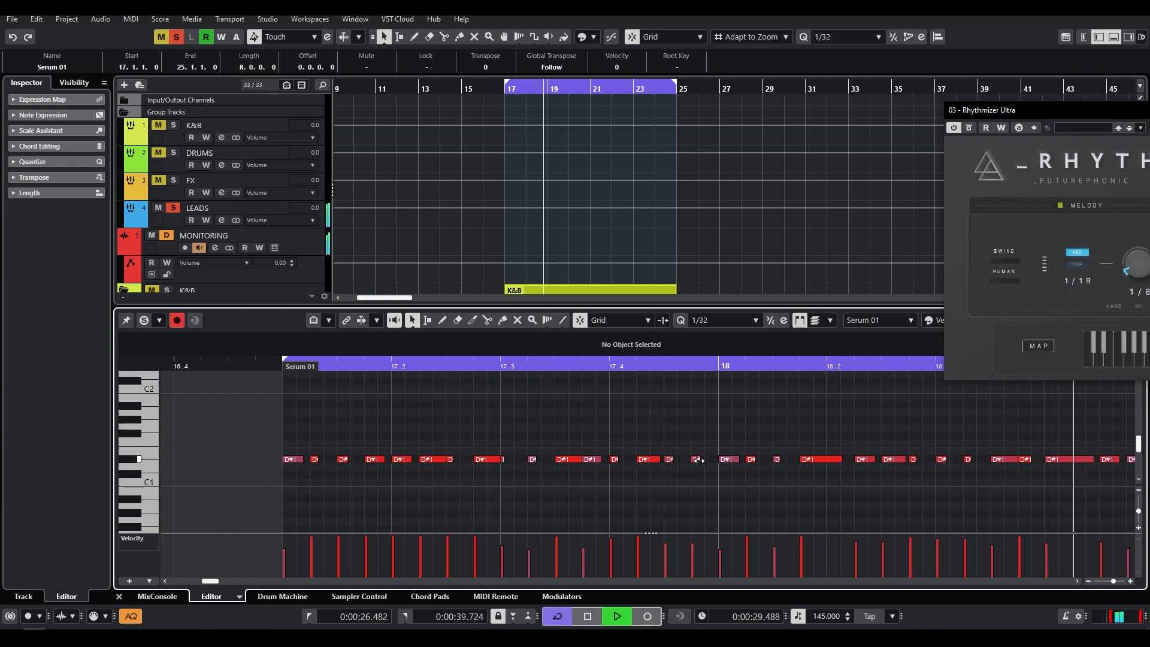
click(699, 460)
scroll(377, 426, down, 3)
scroll(382, 426, down, 2)
scroll(385, 426, up, 2)
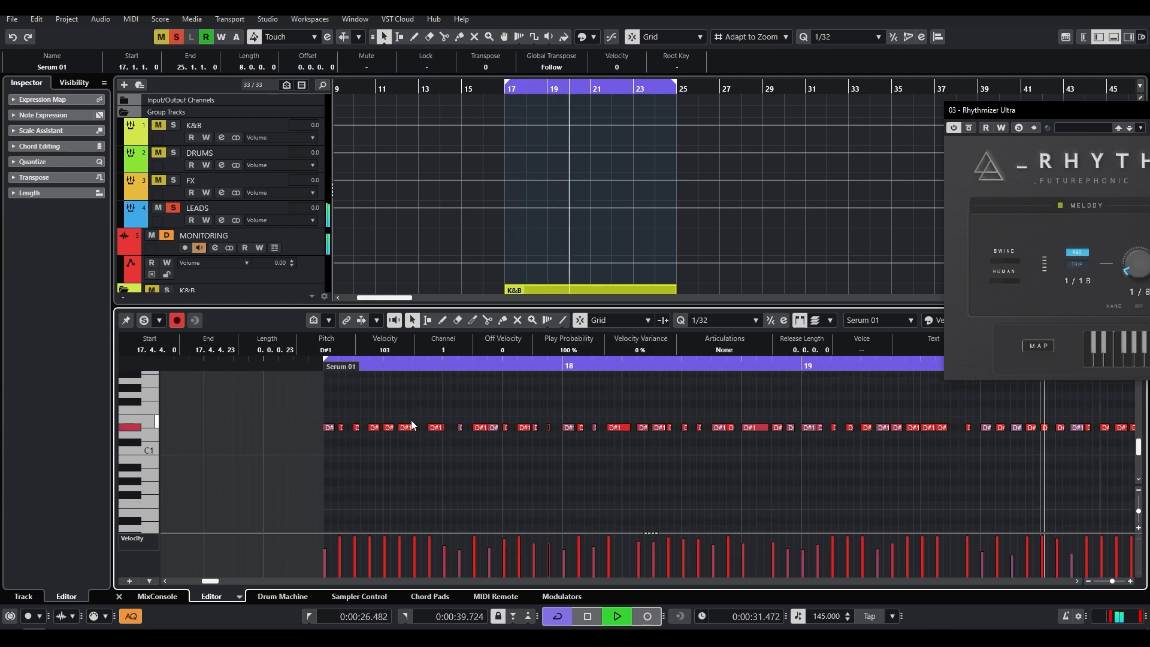
scroll(412, 425, down, 2)
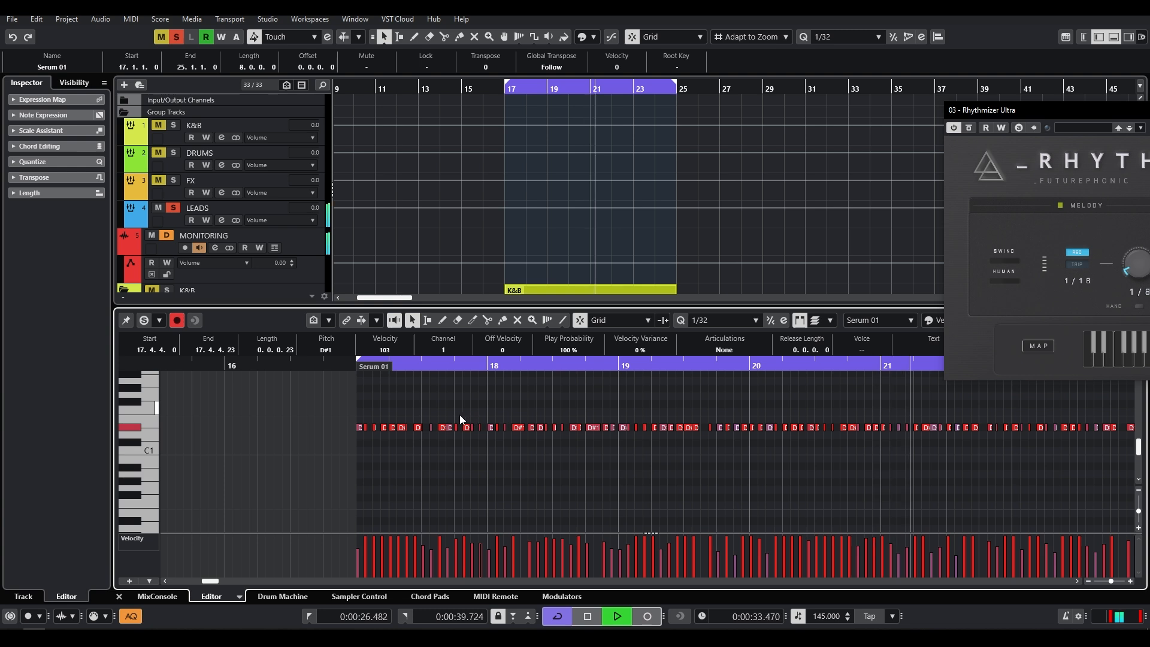
Close the note editor of the recorded Serum 01 clip and stop playback.
scroll(458, 415, down, 2)
key(ctrl+e)
key(space)
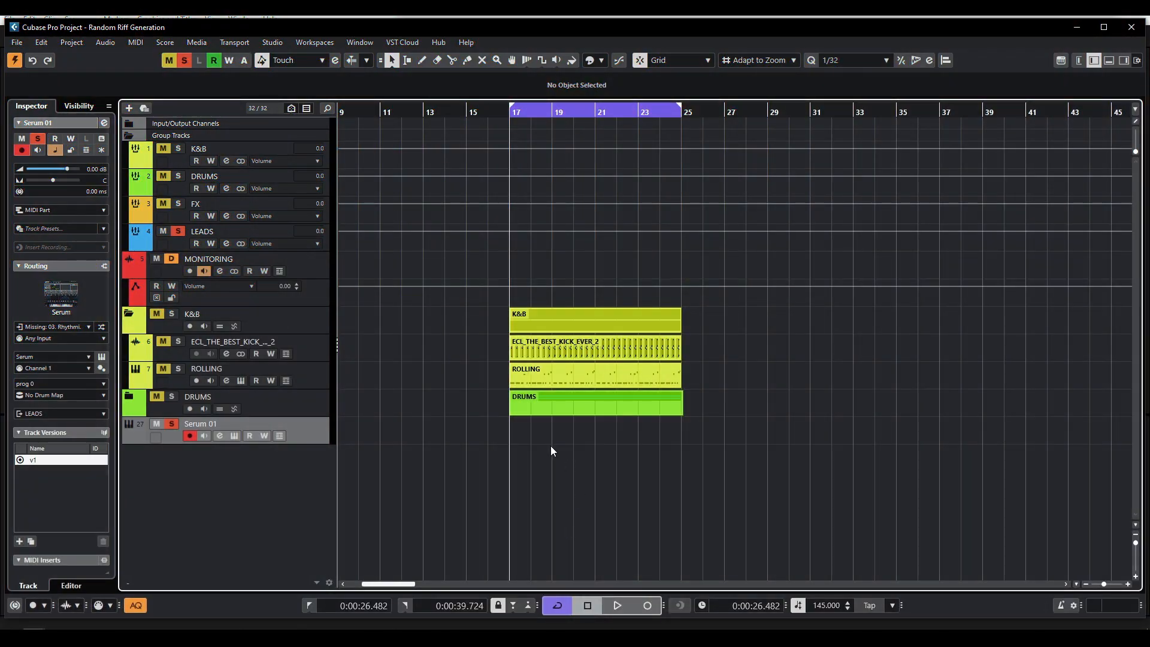
Create an empty Serum 01 clip from bar 17 to bar 25 and enter a D#1 note at its start.
double_click(544, 429)
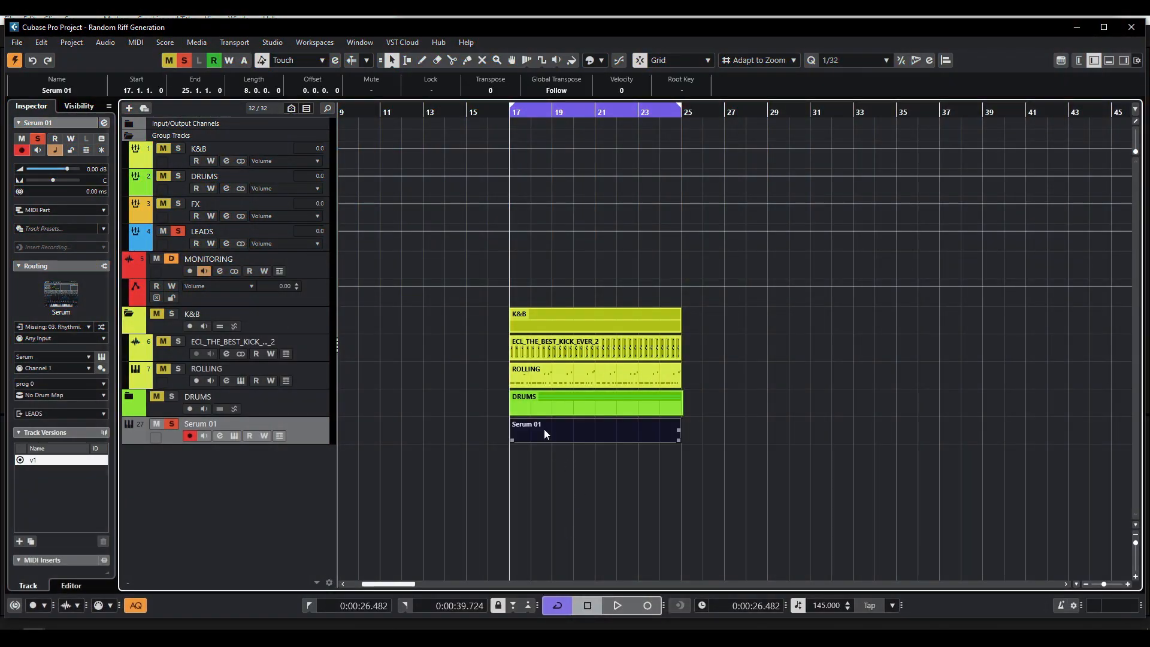
double_click(535, 431)
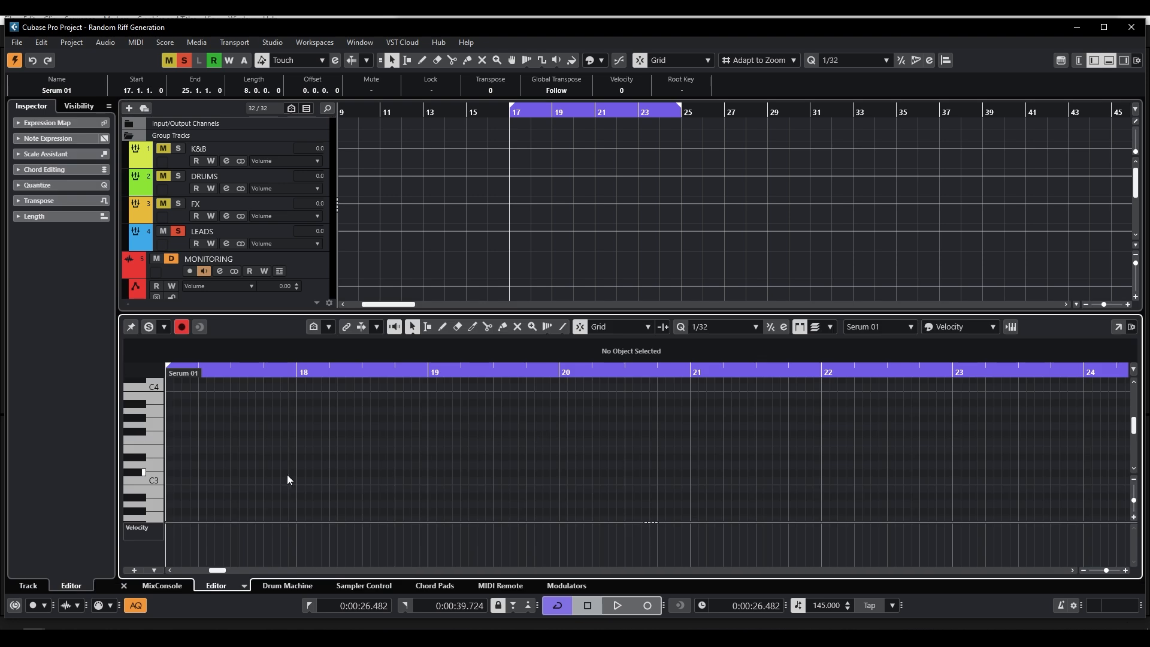
scroll(320, 487, down, 6)
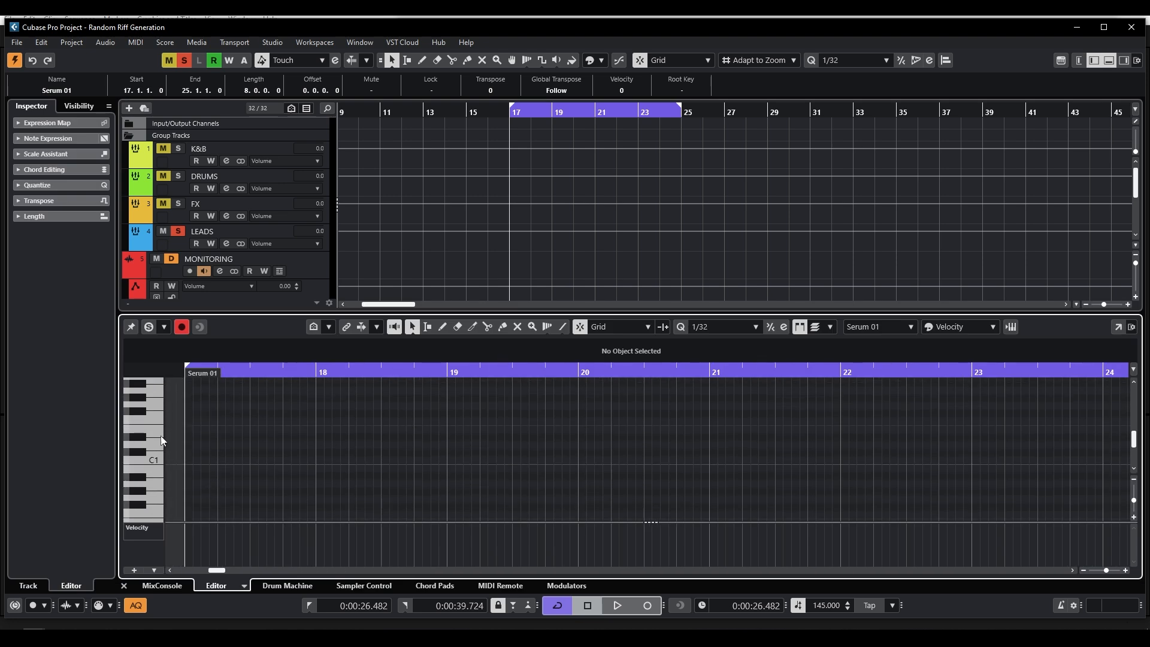
click(189, 437)
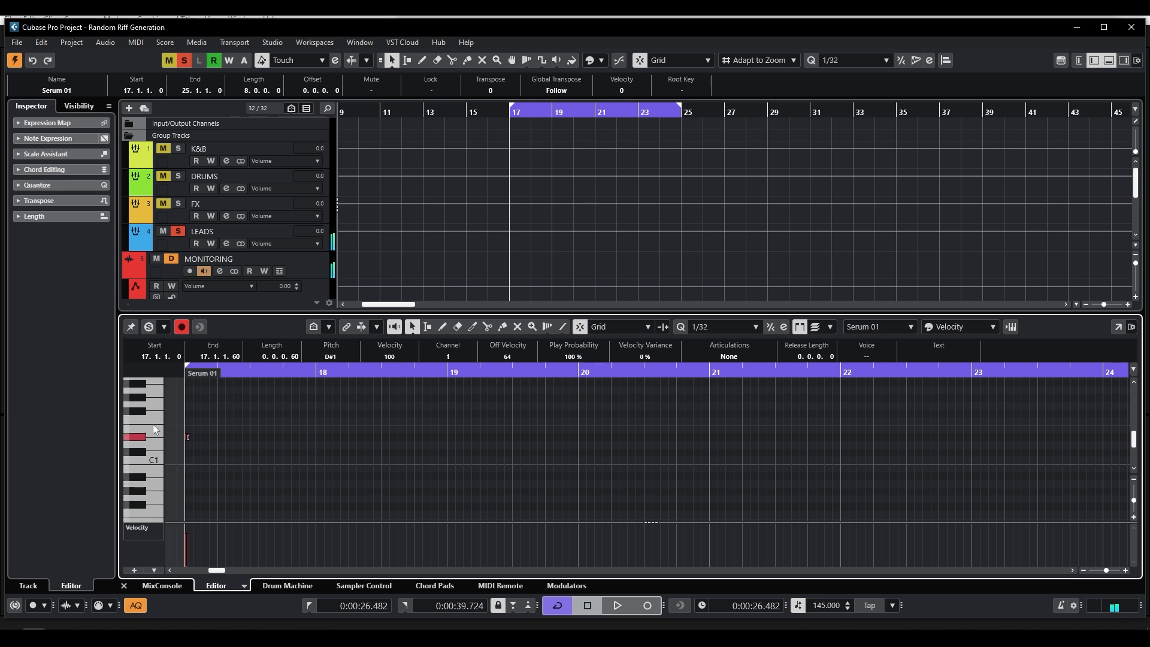
Set the quantize value to 1/16 and fit the D#1 note at the clip's start to that grid.
key(h)
key(h)
click(733, 330)
click(719, 408)
double_click(227, 438)
double_click(228, 438)
Duplicate the D#1 notes repeatedly until 1/16 steps fill the whole Serum 01 clip.
key(ctrl+d)
key(ctrl+a)
key(ctrl+d)
key(ctrl+a)
key(ctrl+d)
key(ctrl+a)
key(ctrl+d)
key(ctrl+a)
key(ctrl+d)
scroll(623, 457, down, 8)
key(ctrl+a)
key(ctrl+d)
key(ctrl+a)
key(ctrl+d)
scroll(582, 459, down, 5)
Shorten all D#1 notes together to a length of 0.0.0.17 and close the note editor.
click(556, 457)
scroll(566, 443, up, 15)
drag(557, 440, 397, 443)
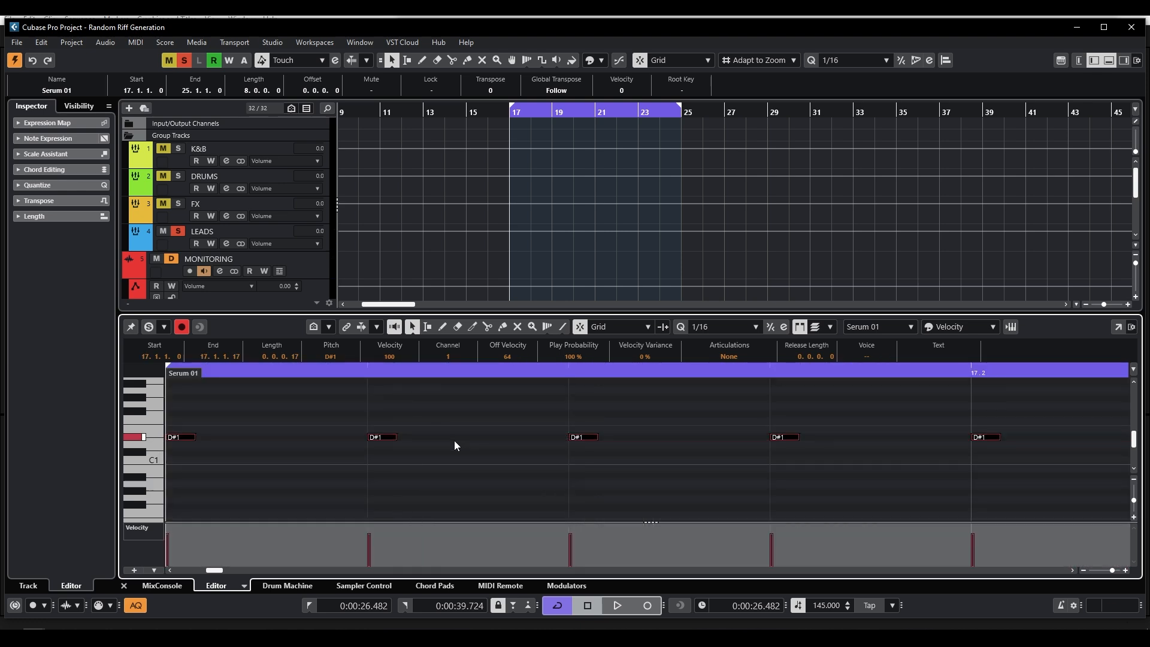
key(Return)
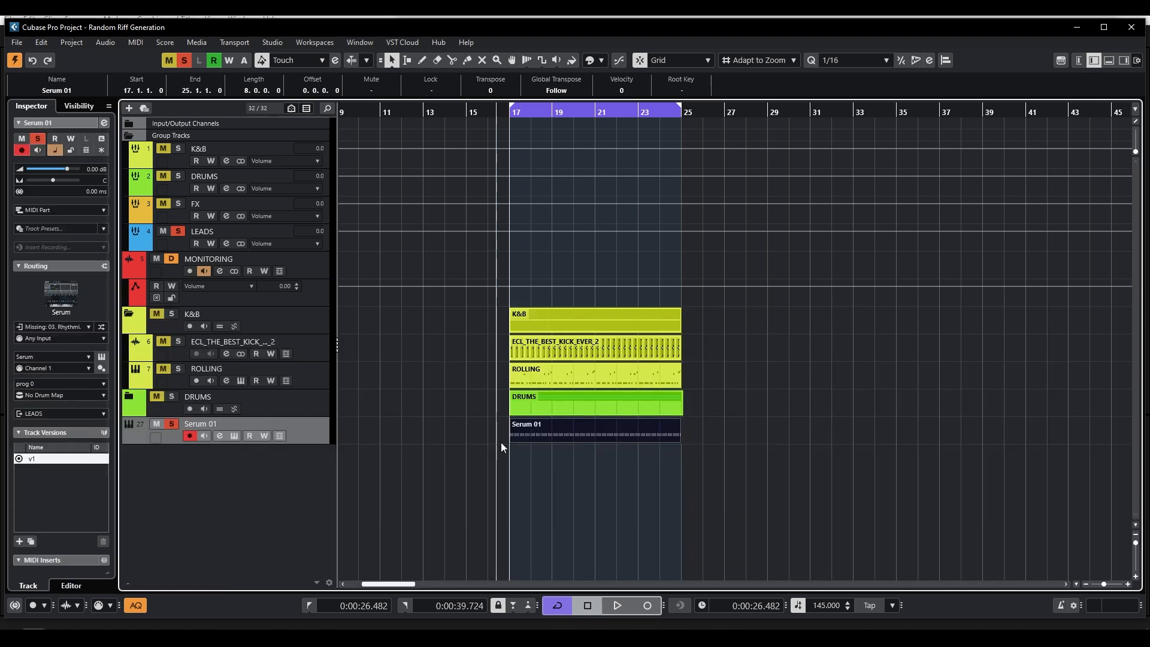
Set the Random 1 MIDI modifier of the Serum 01 track to target Length with a maximum value of 500.
click(52, 263)
click(48, 515)
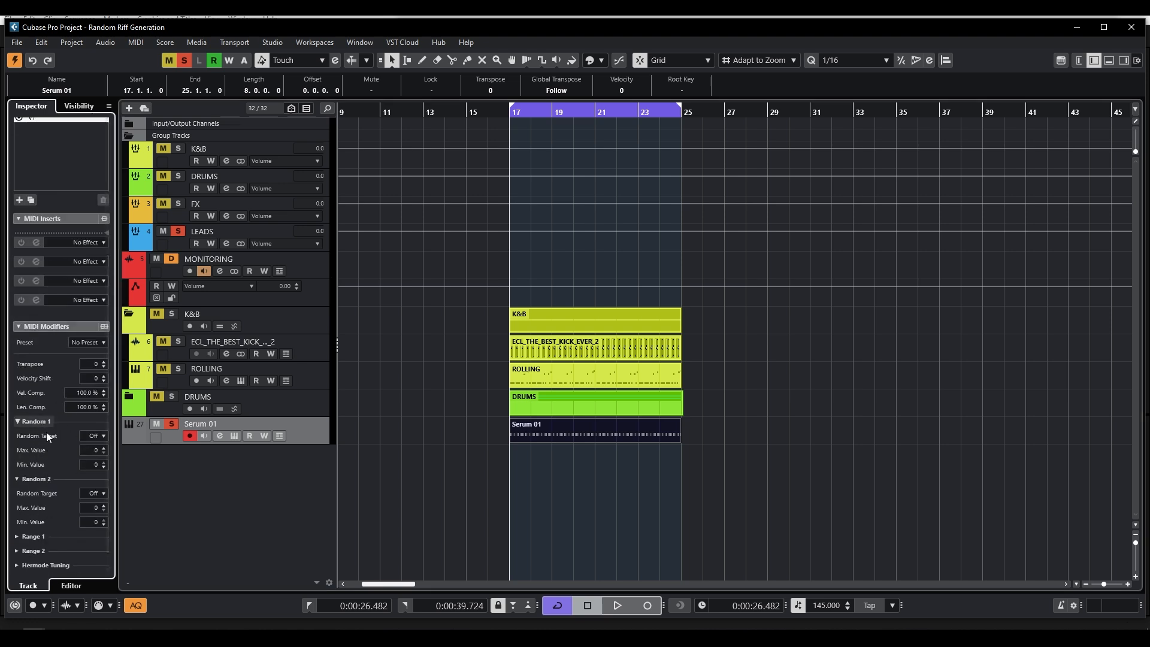
click(92, 437)
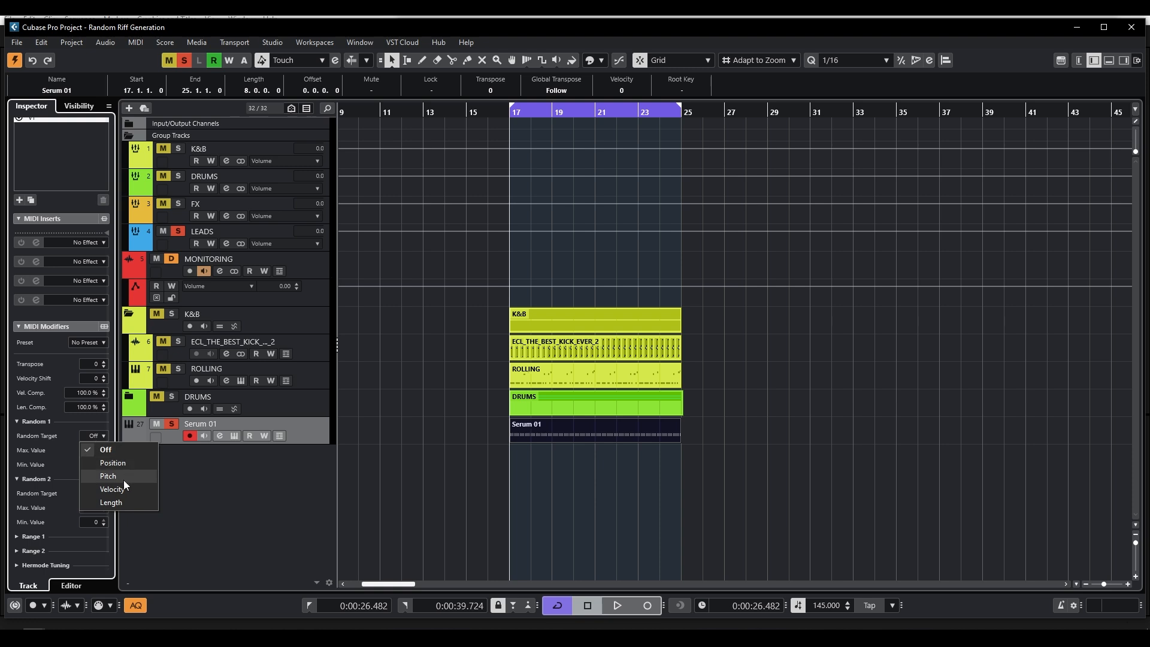
click(114, 501)
click(98, 450)
text(500)
key(Return)
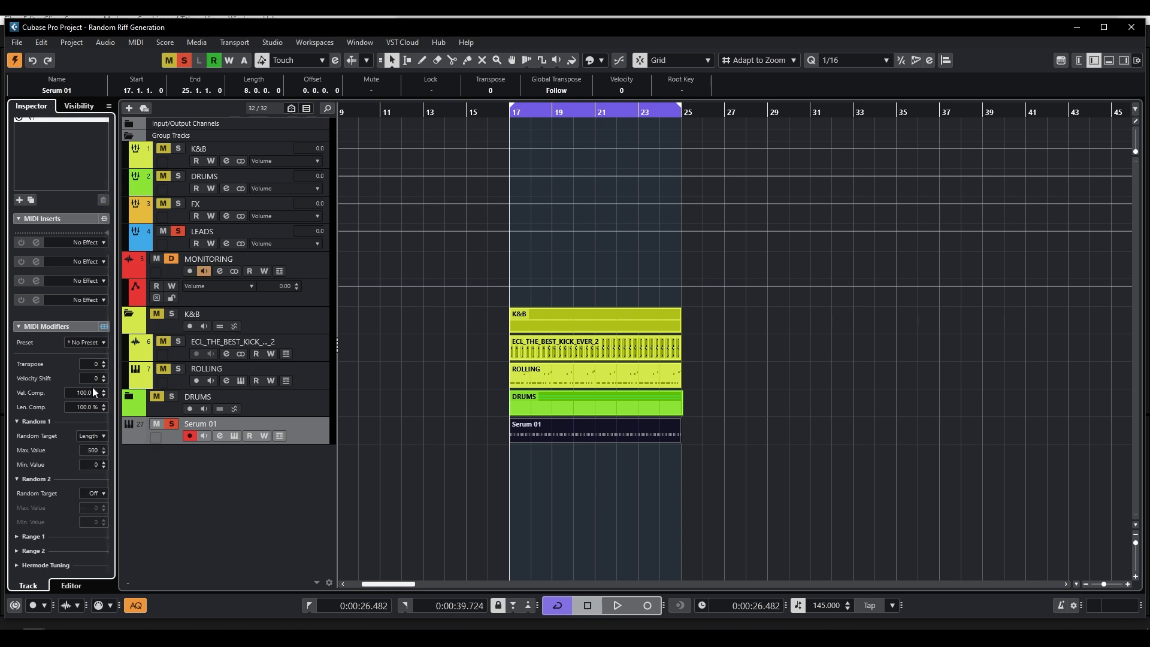
Start playback and narrow the random length range to a maximum of 195 and a minimum of 125.
key(space)
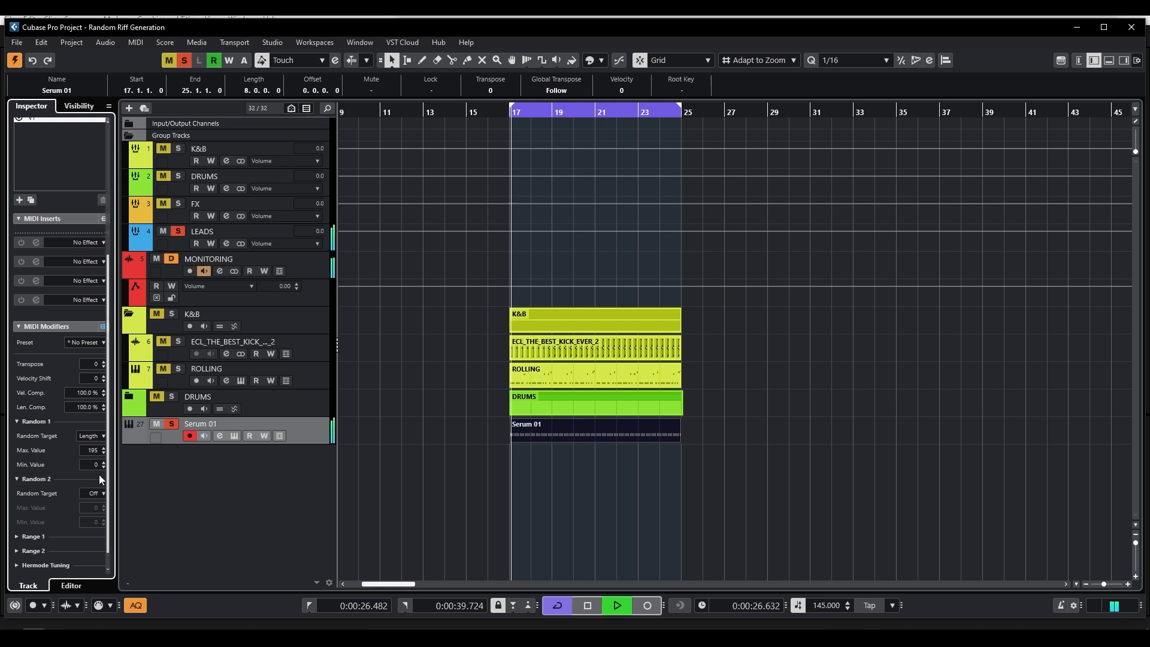
click(93, 465)
text(90)
key(Return)
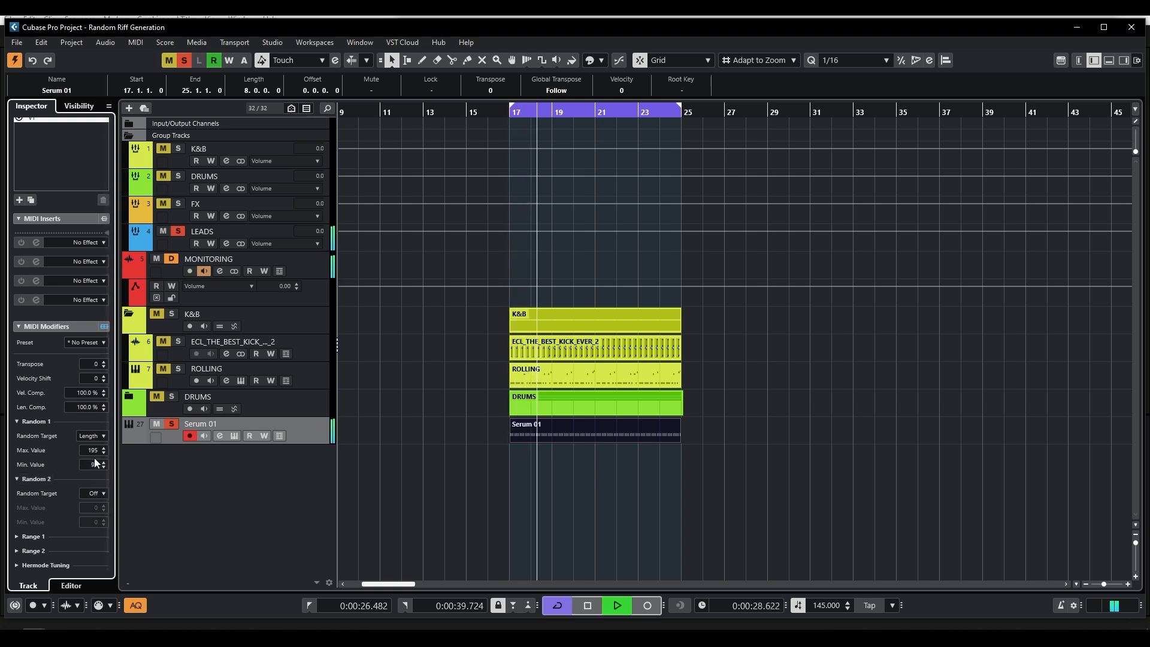
click(97, 464)
text(125)
key(Return)
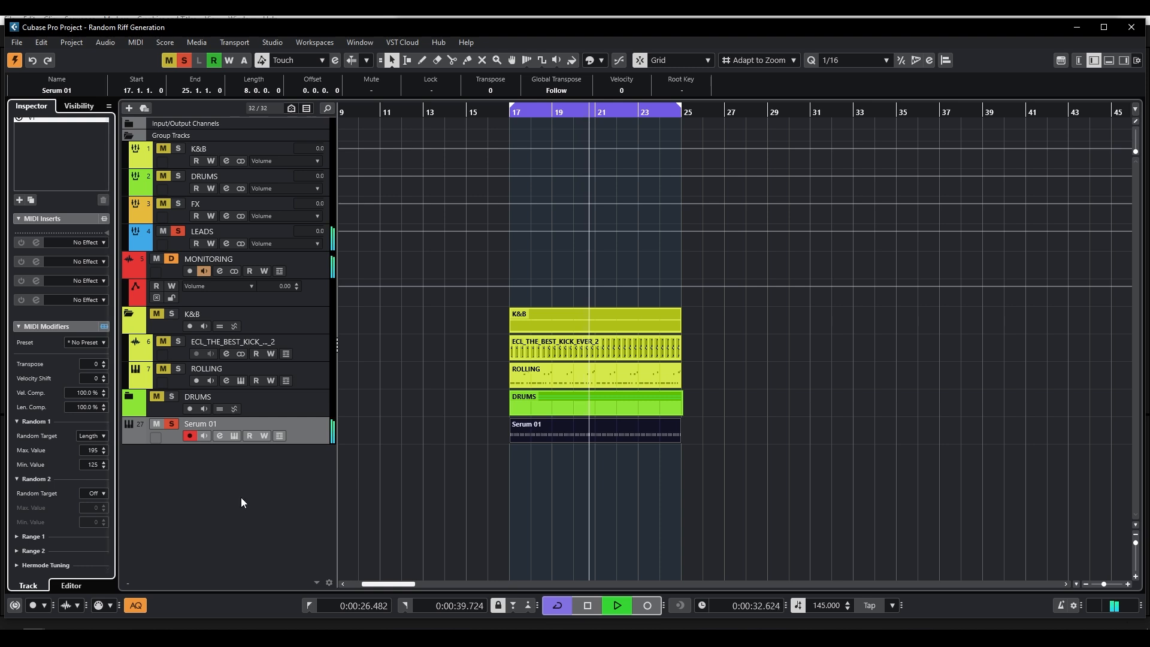
Widen the random length range to a maximum of 213 and a minimum of 32 during playback, and stop playback.
click(93, 450)
text(214)
key(Return)
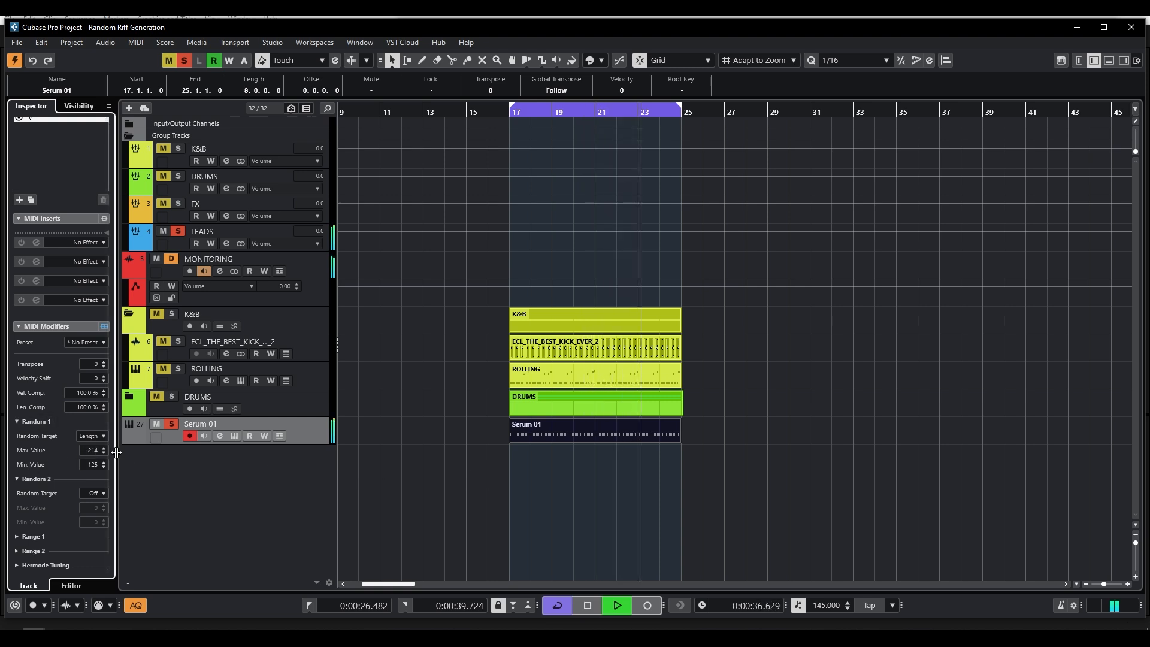
drag(93, 469, 94, 502)
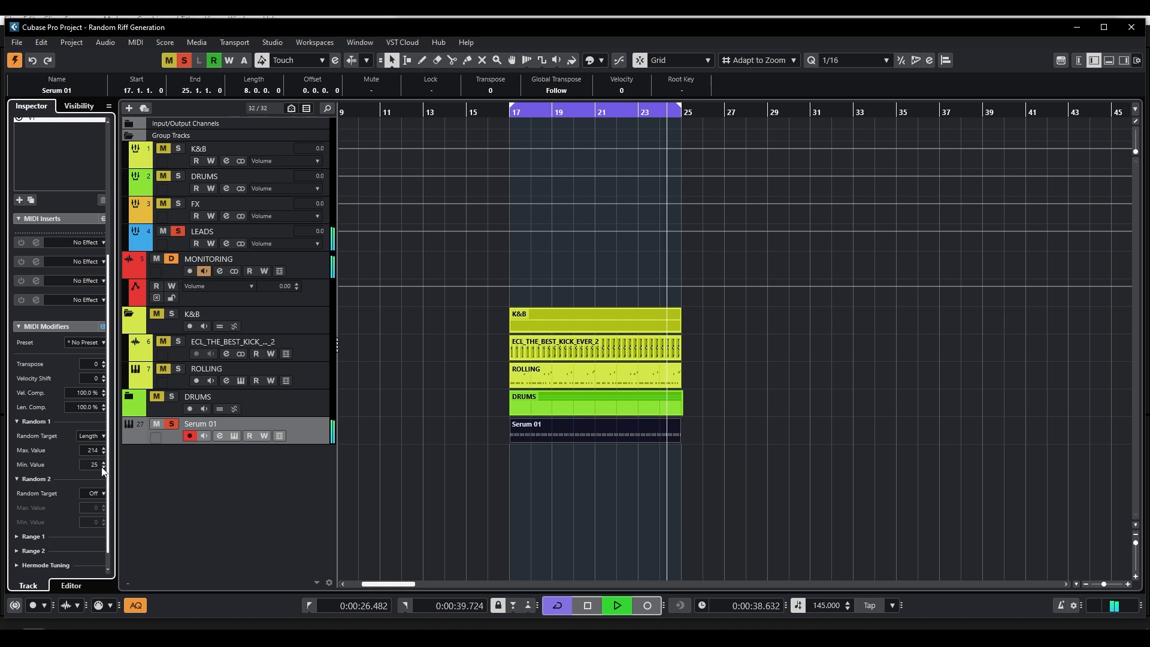
scroll(96, 465, up, 7)
scroll(97, 451, down, 1)
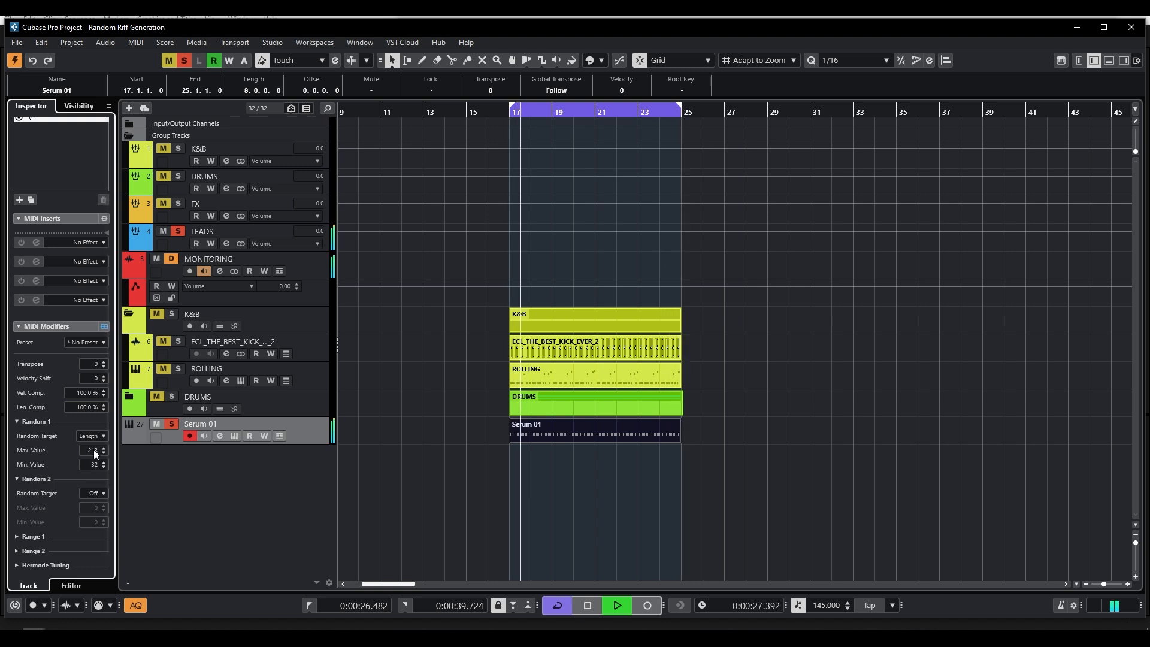
key(space)
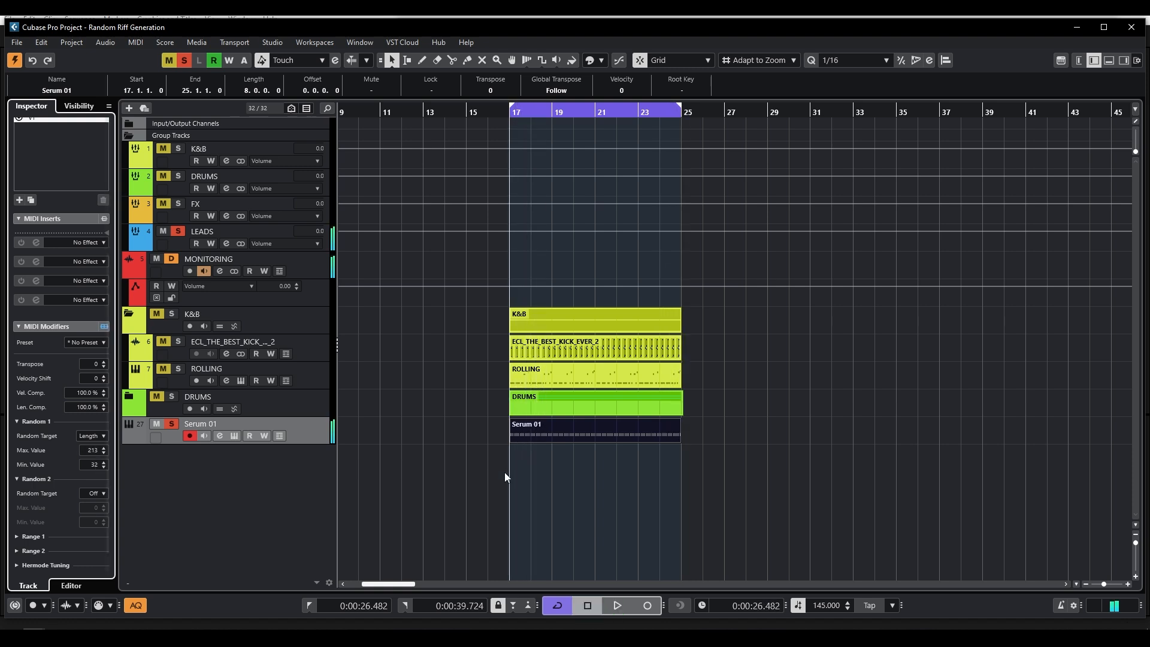
Open the Serum instrument window beside the modifiers and set Random 2 to target Velocity with a maximum value of 120.
key(e)
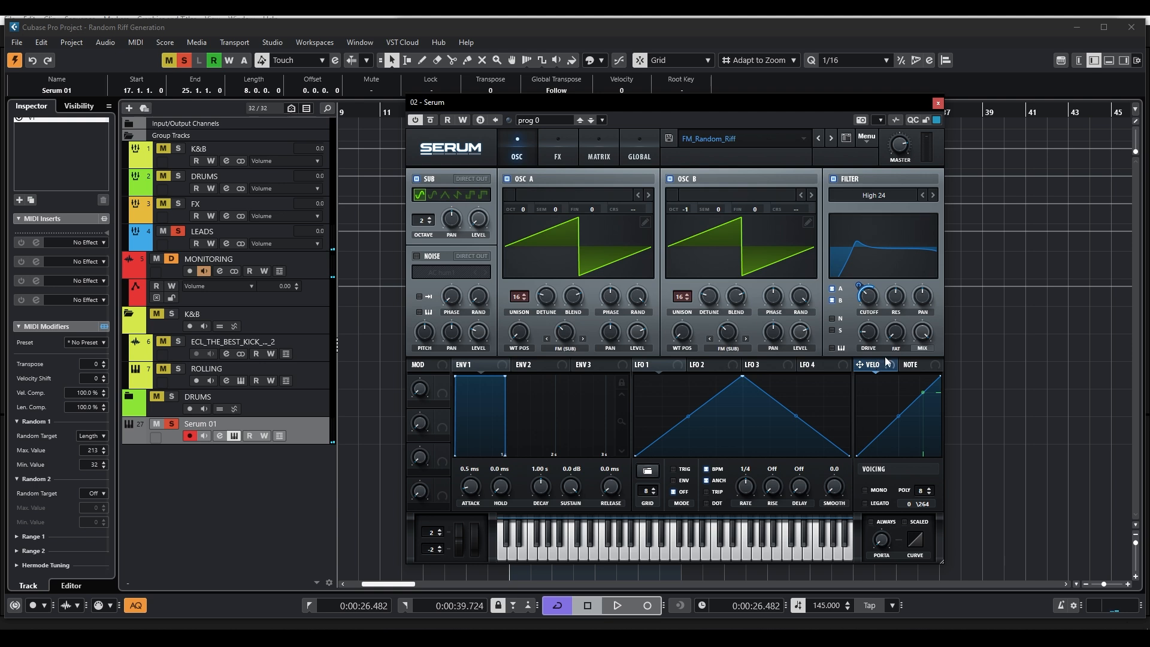
drag(693, 109, 854, 89)
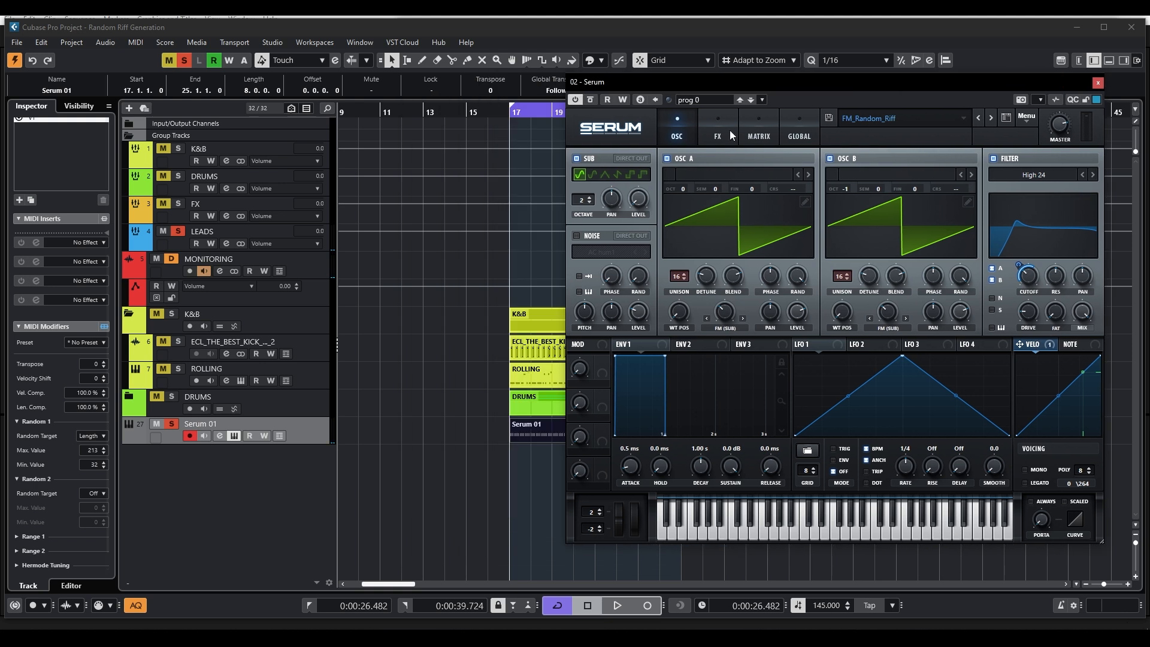
click(89, 491)
click(120, 552)
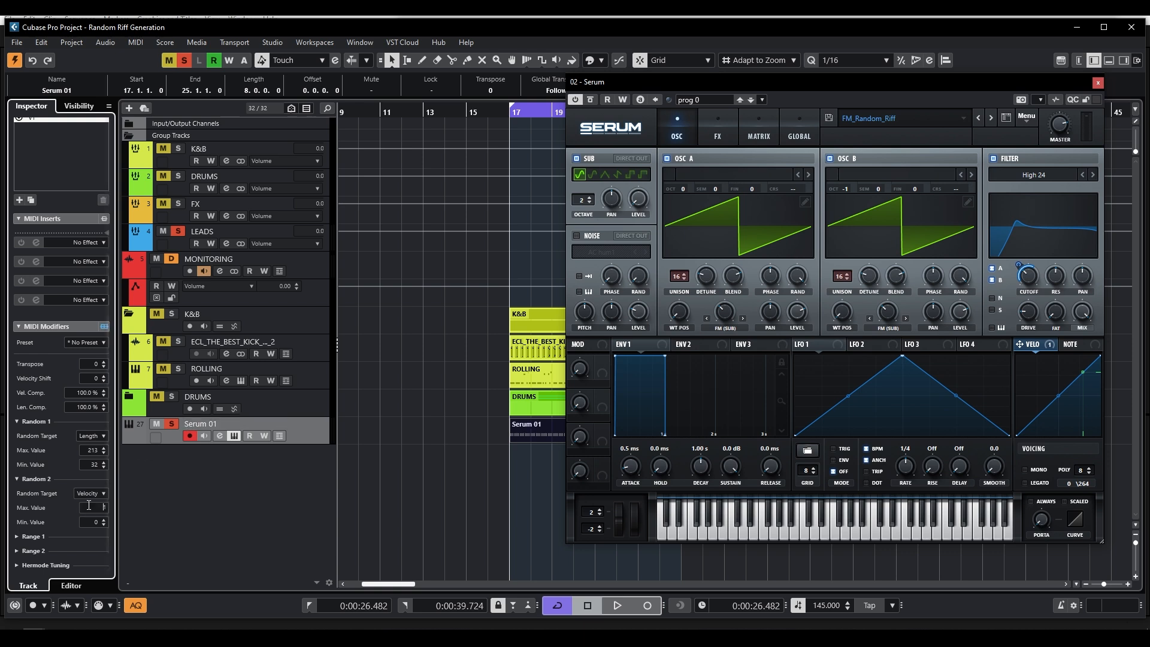
text(120)
key(Return)
Set the Random 2 minimum value to -120 and audition how the random velocities move Serum's filter cutoff.
key(space)
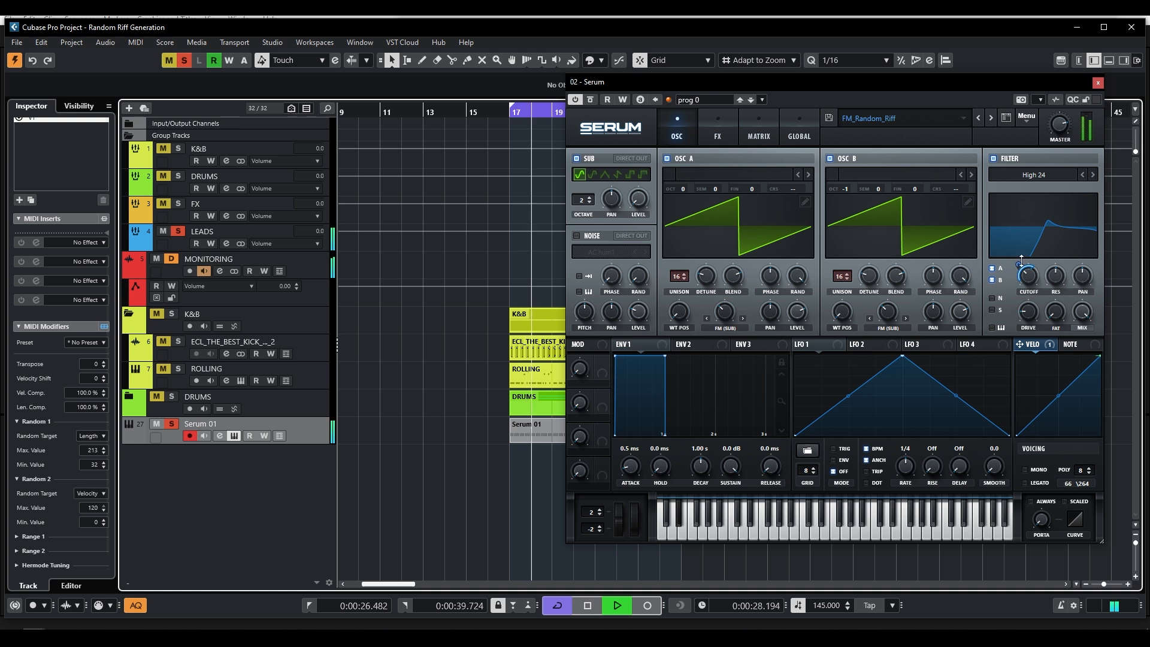
key(space)
drag(103, 523, 103, 590)
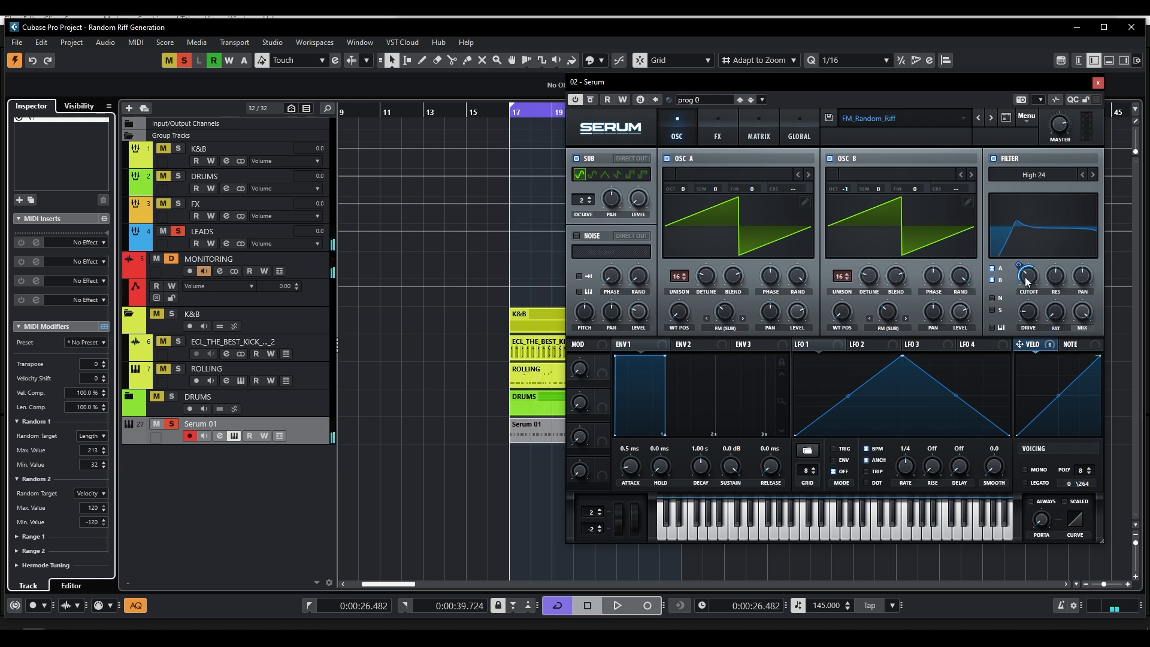
key(space)
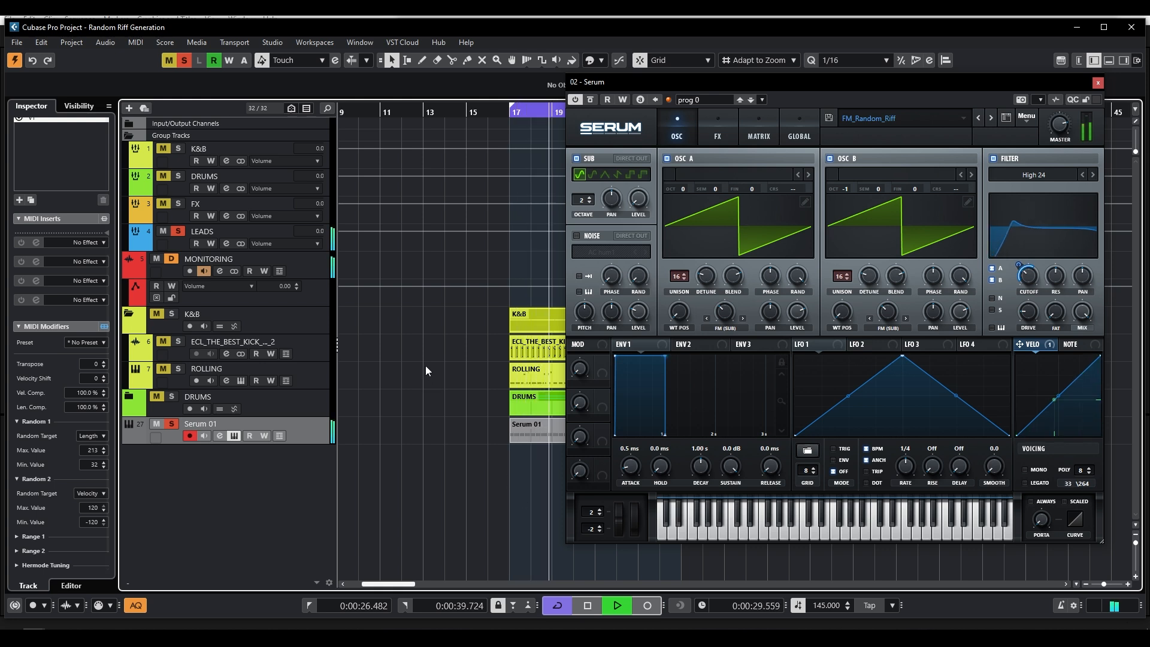
key(space)
Enable the Delay effect in Serum and set both its sides to dotted 1/8.
click(722, 125)
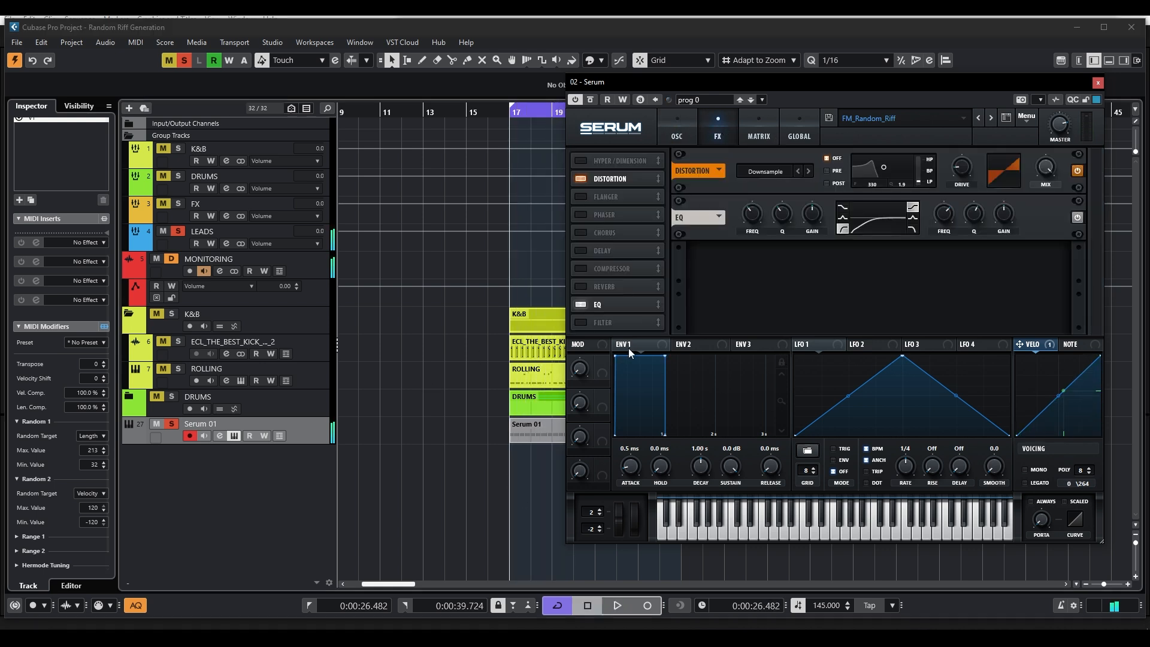
click(592, 252)
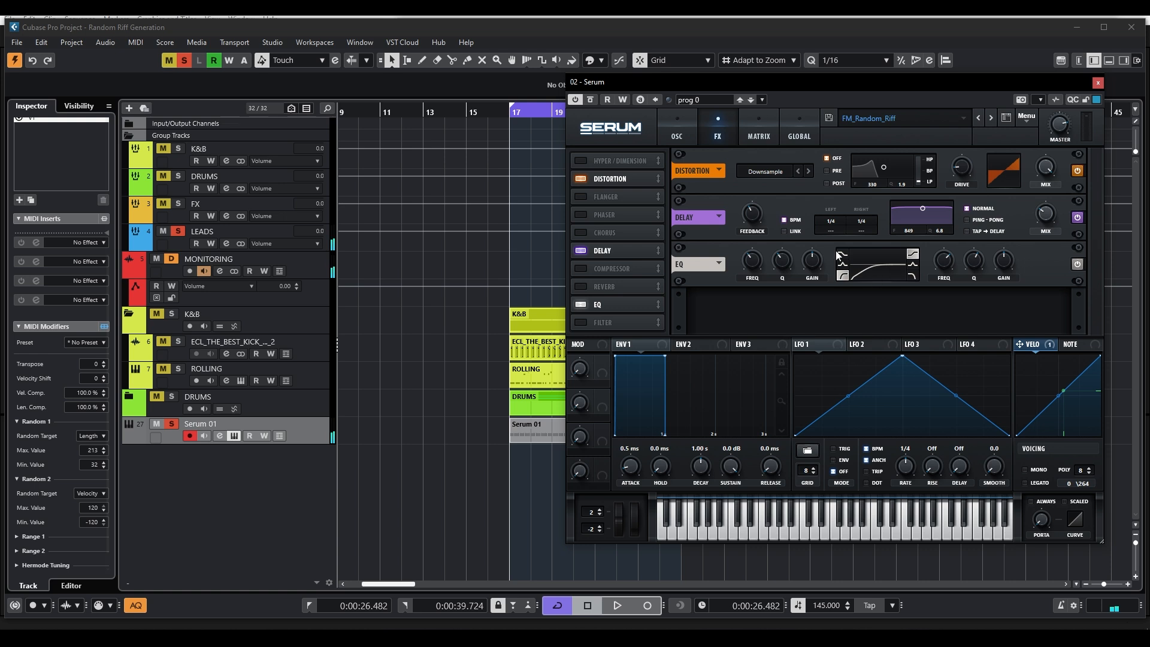
double_click(832, 223)
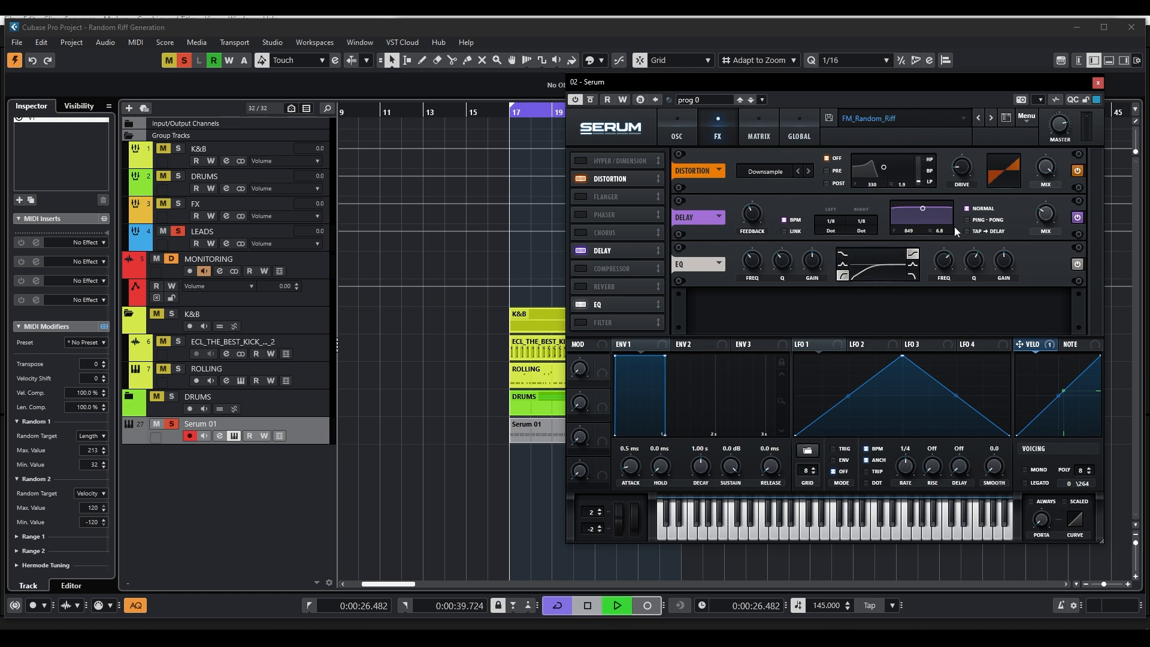
Set the delay filter to frequency 1500 and Q 1.5 during playback, and try to modulate it with LFO 2.
key(space)
drag(923, 208, 922, 224)
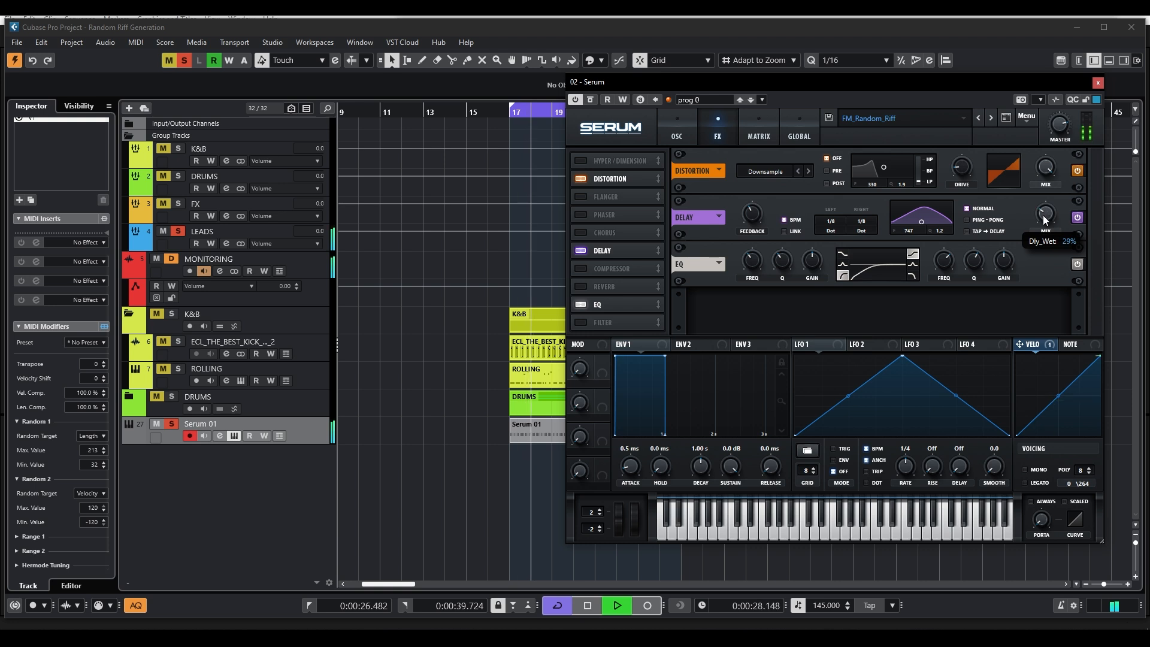
drag(925, 222, 933, 222)
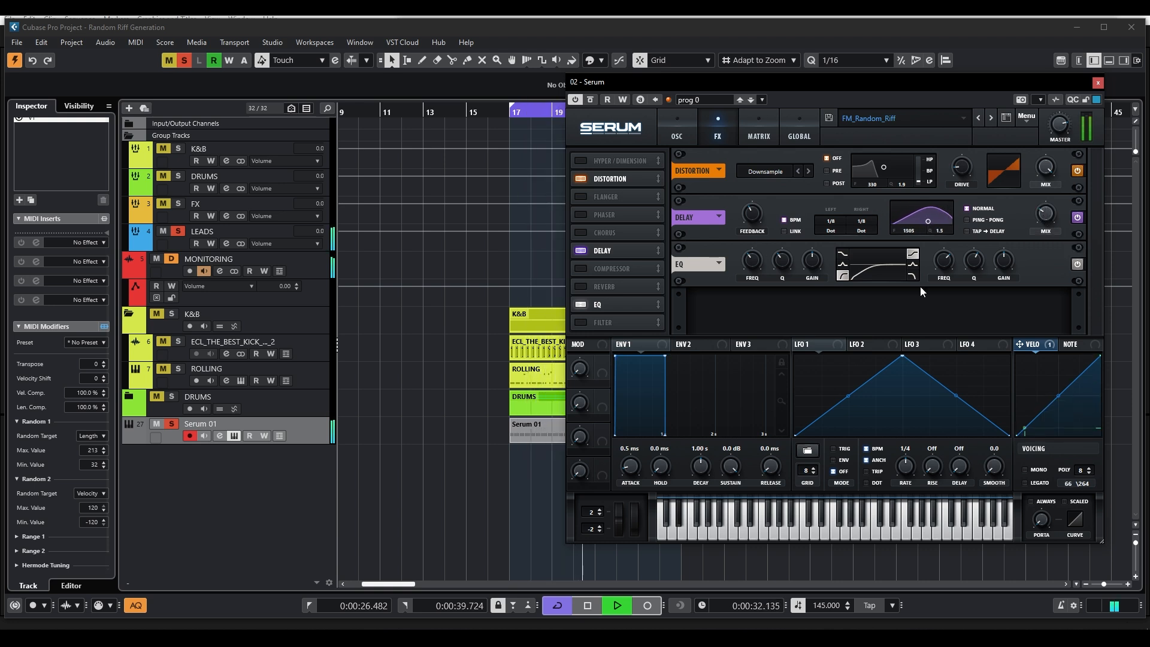
click(882, 346)
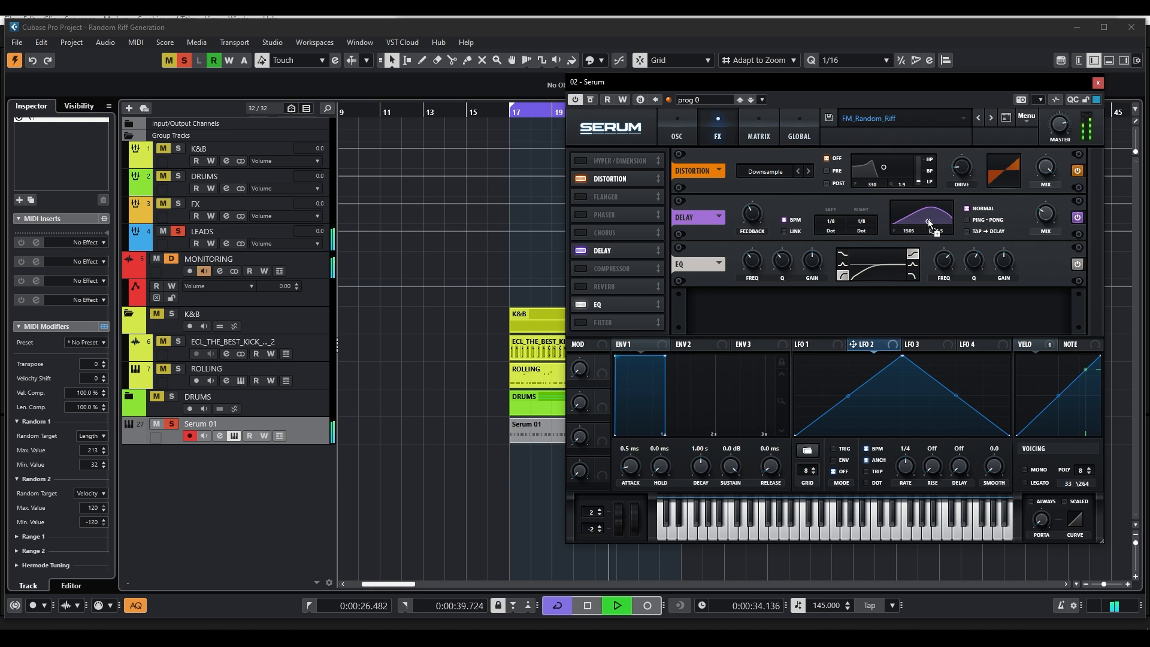
click(816, 348)
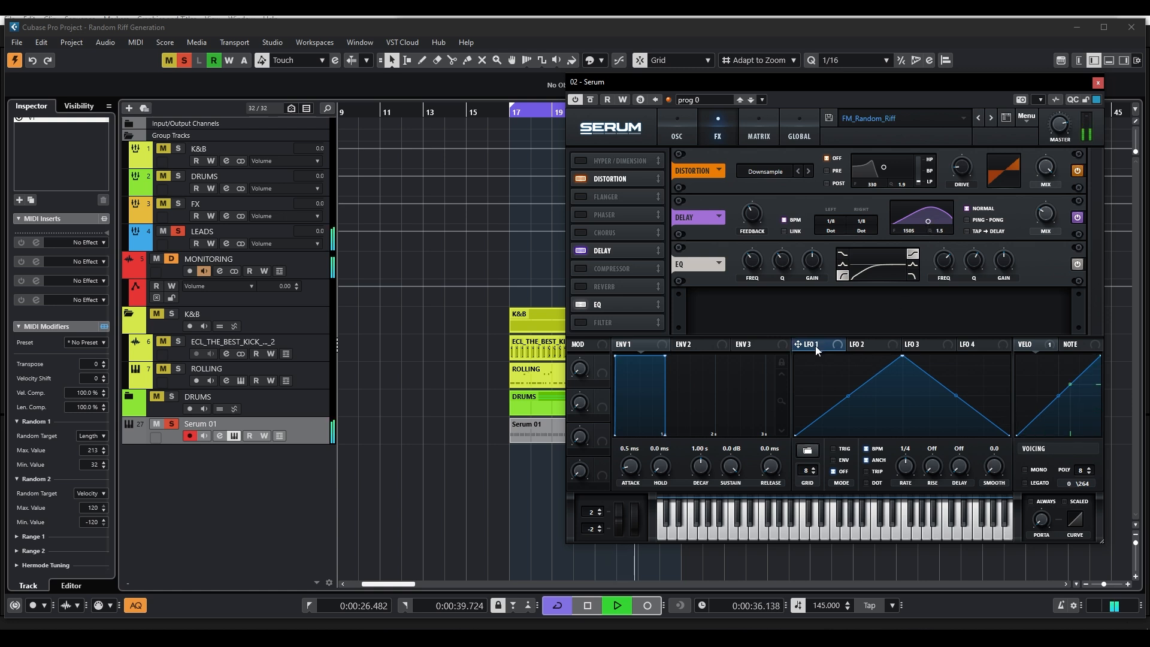
Unsolo the Serum 01 track to hear the lead with the full arrangement and adjust Serum's master volume.
click(171, 424)
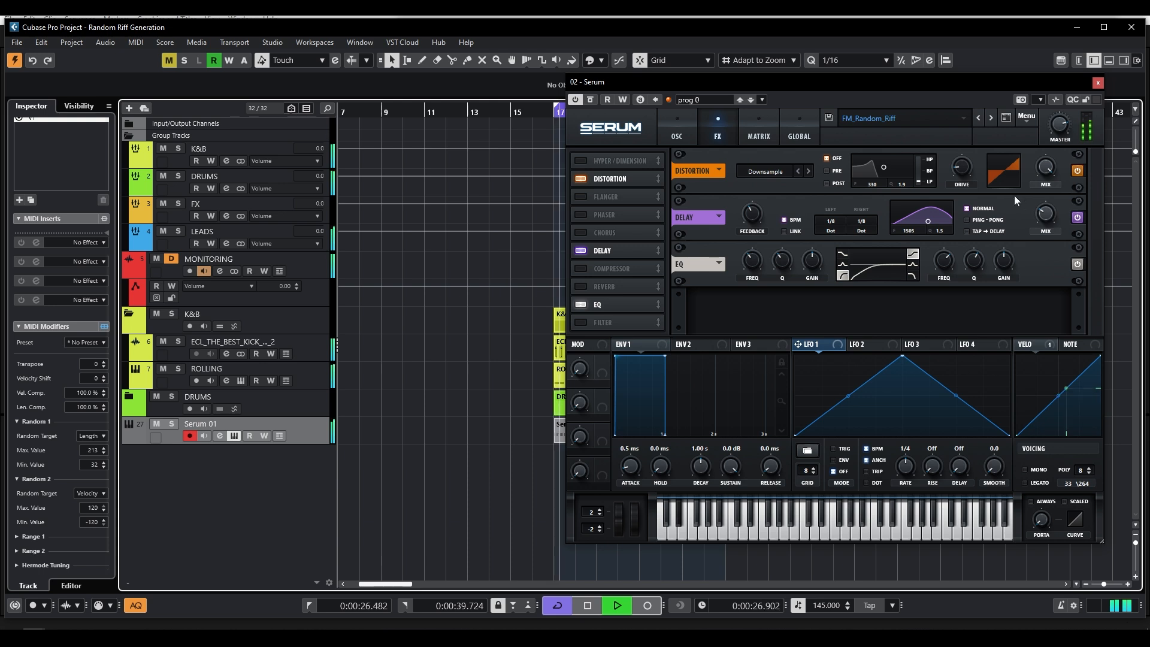
click(1062, 134)
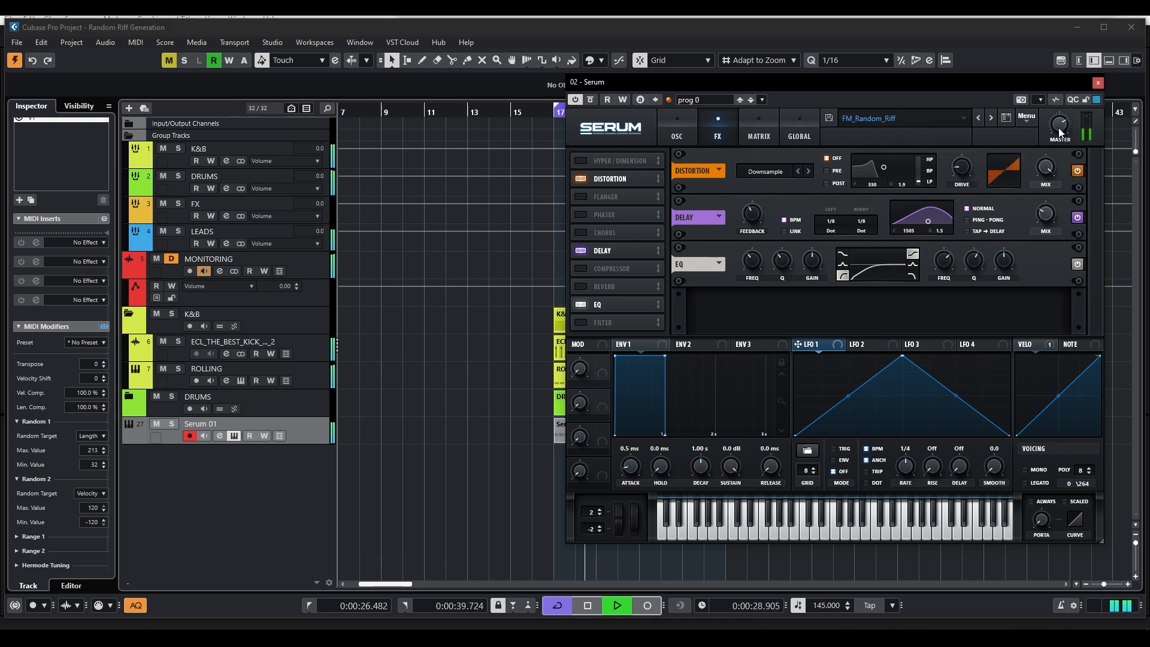
click(692, 125)
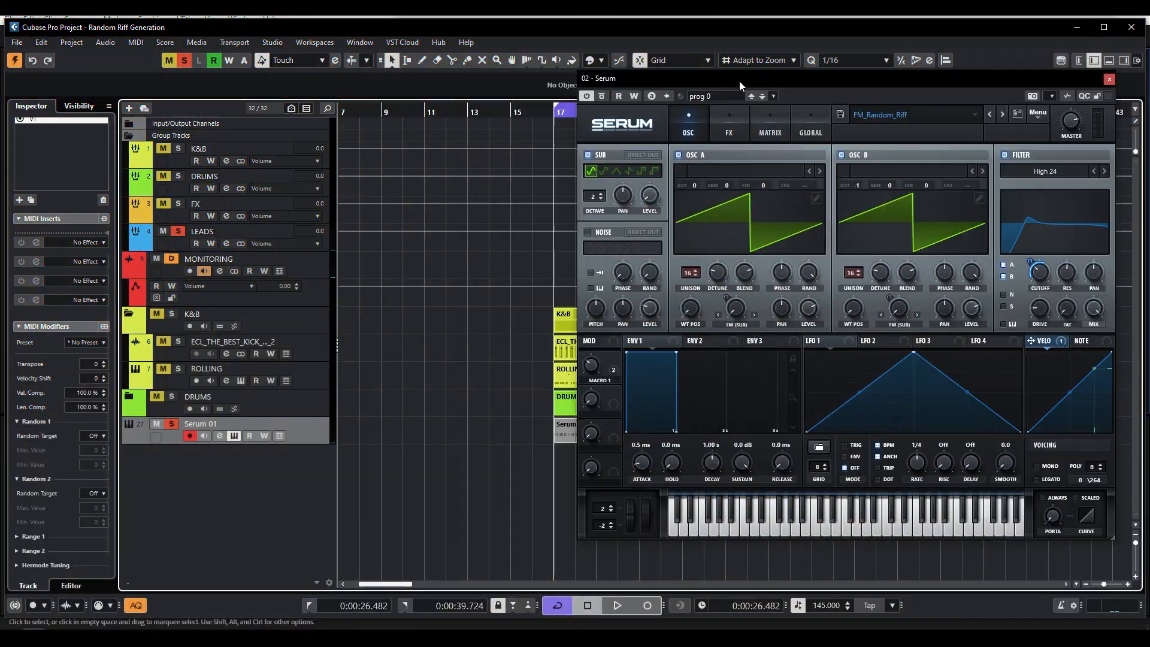
Set the Serum 01 track's velocity compression to 50.1 % and audition its MIDI part.
drag(740, 81, 865, 82)
double_click(598, 425)
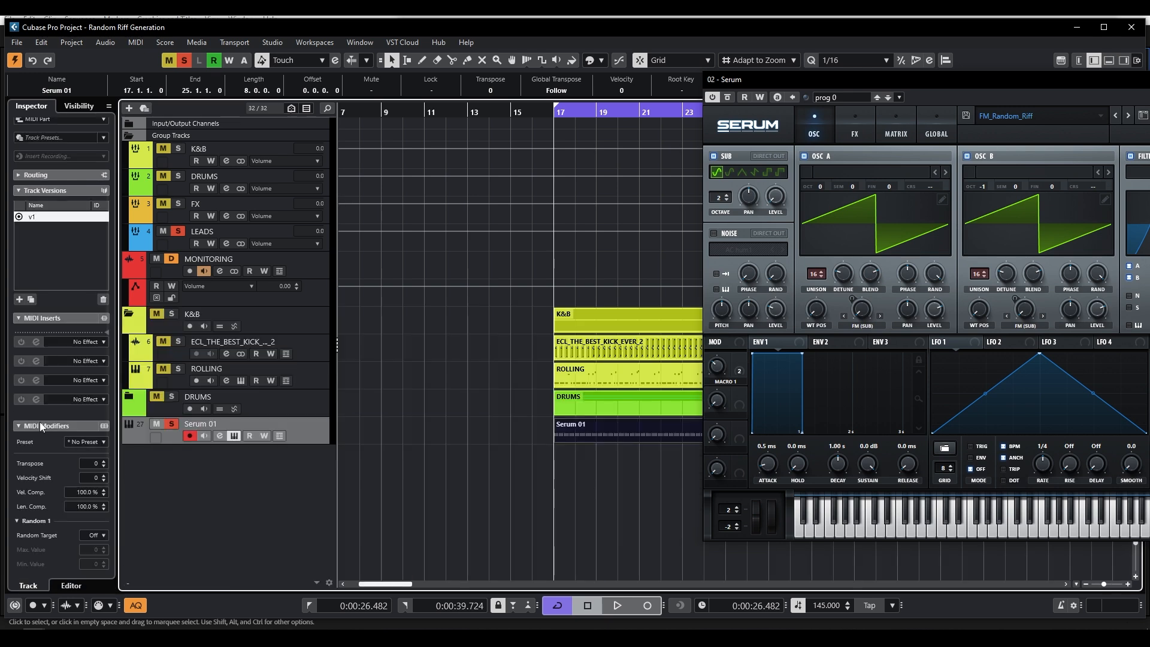
scroll(48, 536, down, 2)
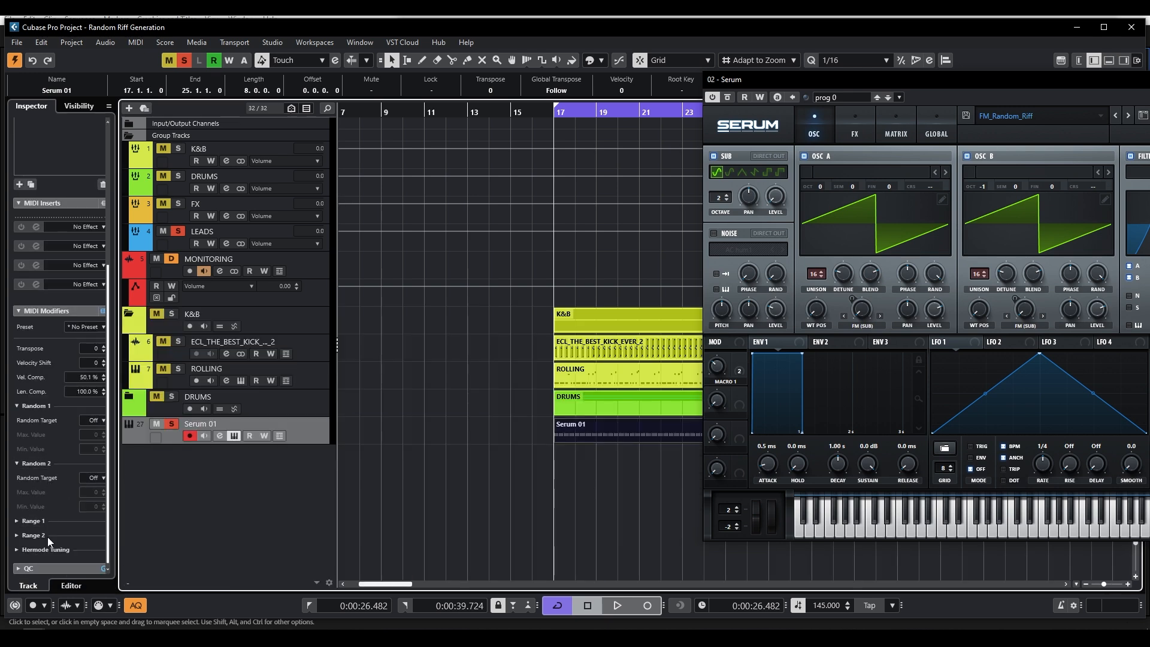
key(space)
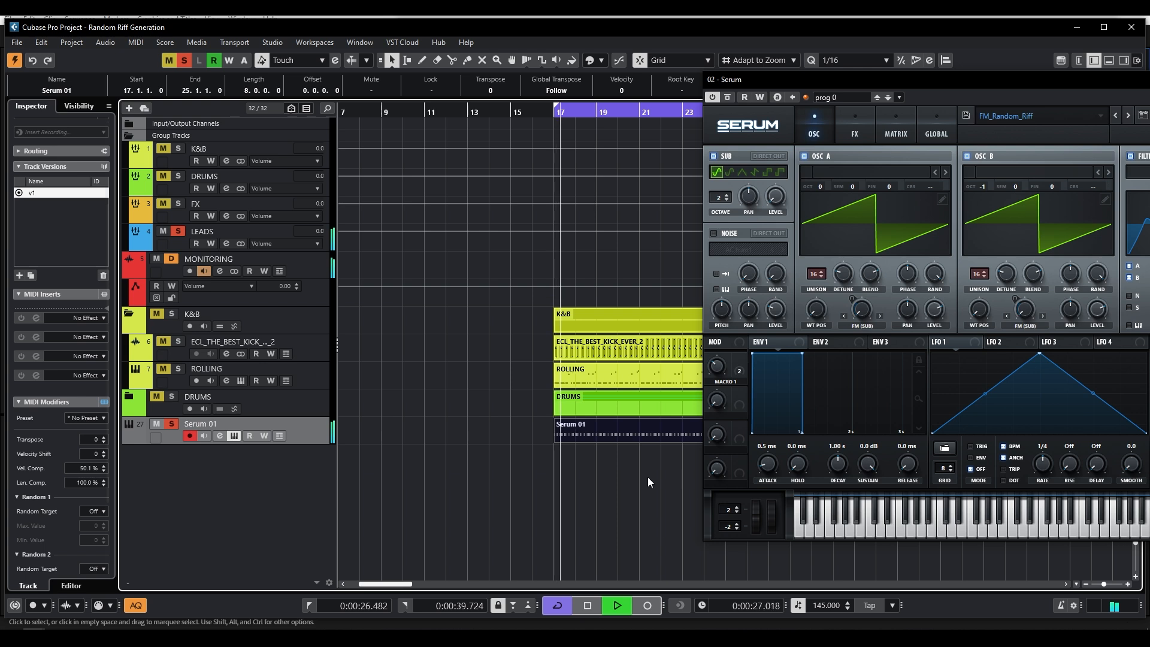
key(space)
Set the Random 2 target of the Serum 01 track's MIDI modifiers to Velocity.
click(95, 569)
click(113, 554)
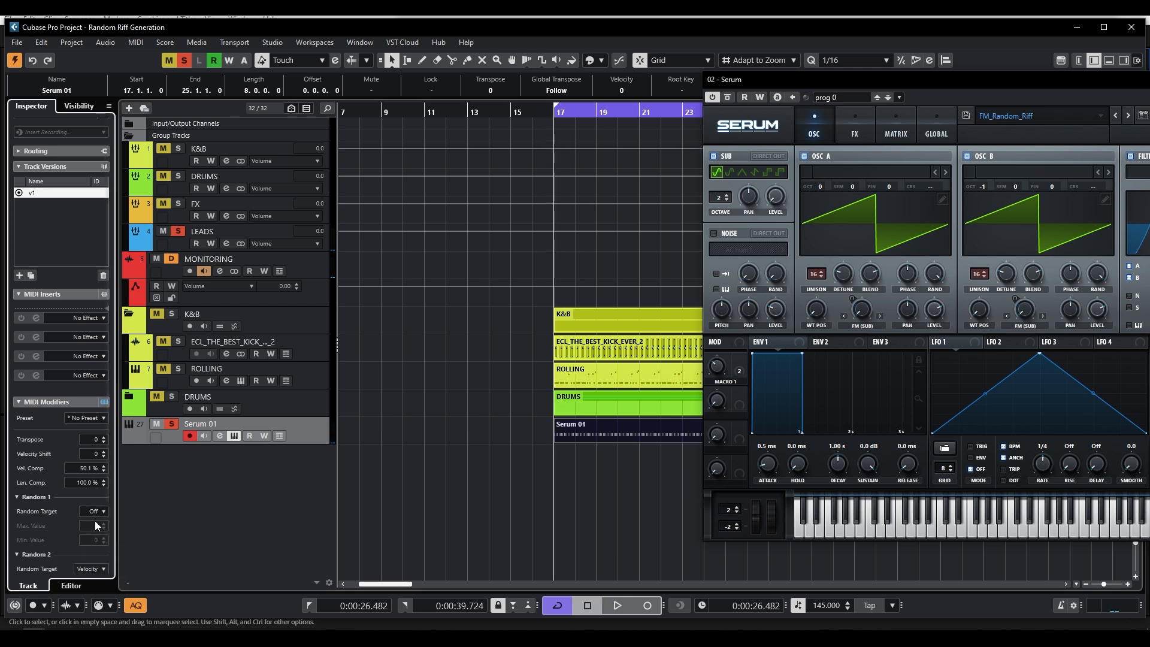
scroll(94, 520, down, 2)
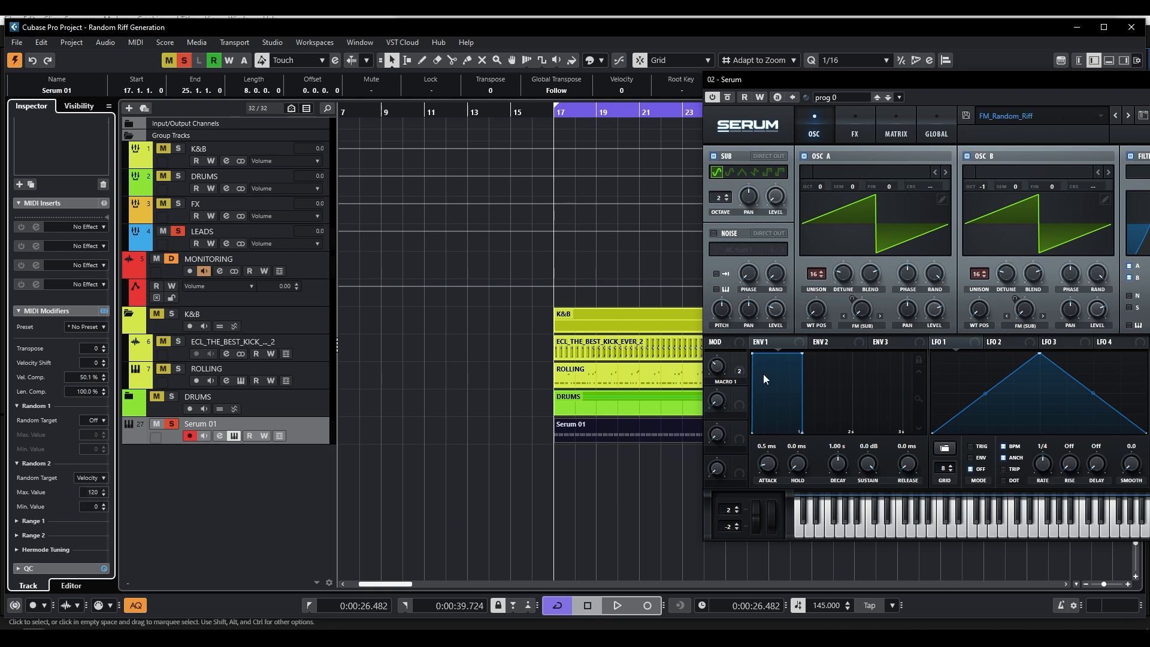
Adjust the velocity modulation amount on Serum's Env 1 release and audition the changing note lengths.
drag(882, 82, 650, 81)
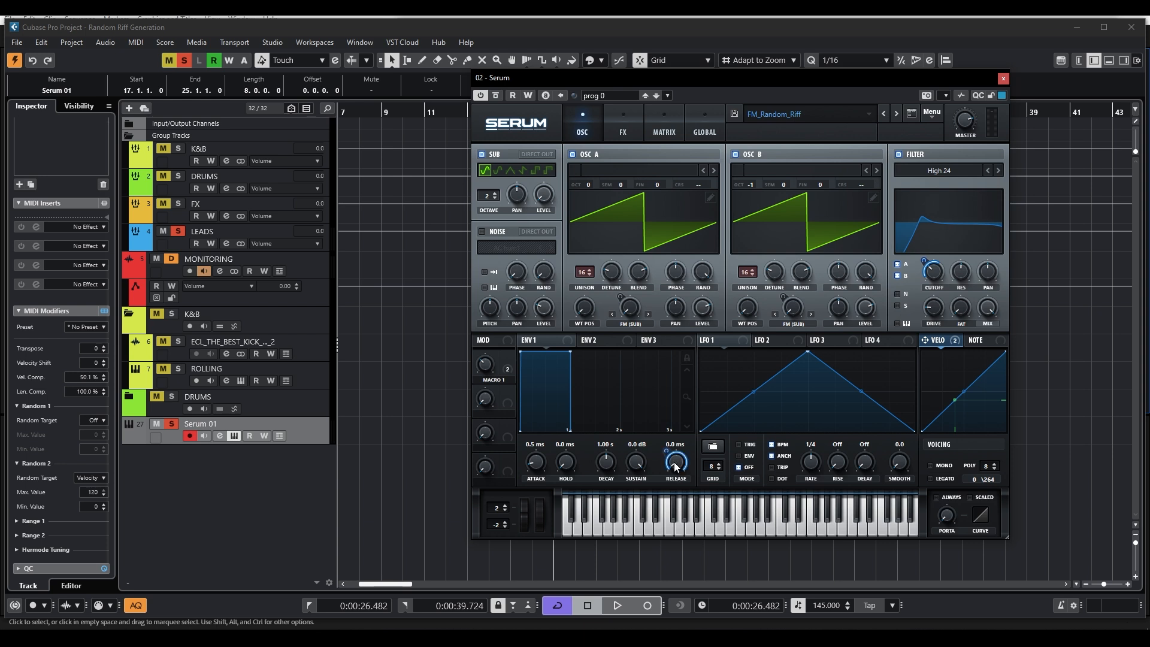
drag(670, 453, 664, 495)
key(space)
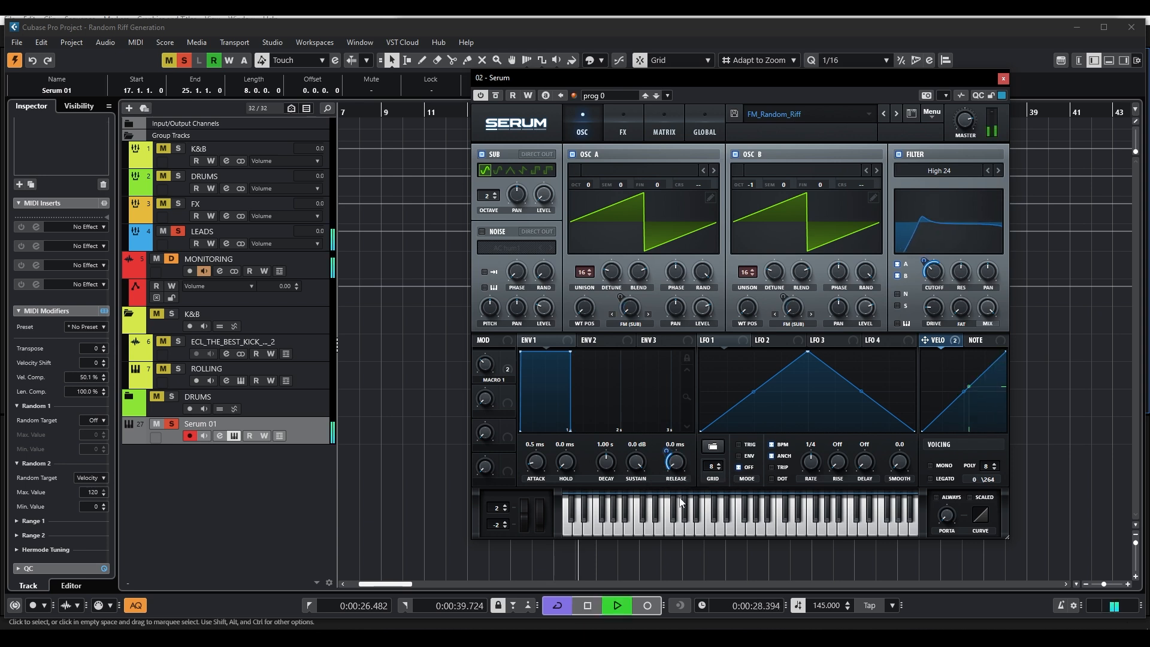
key(space)
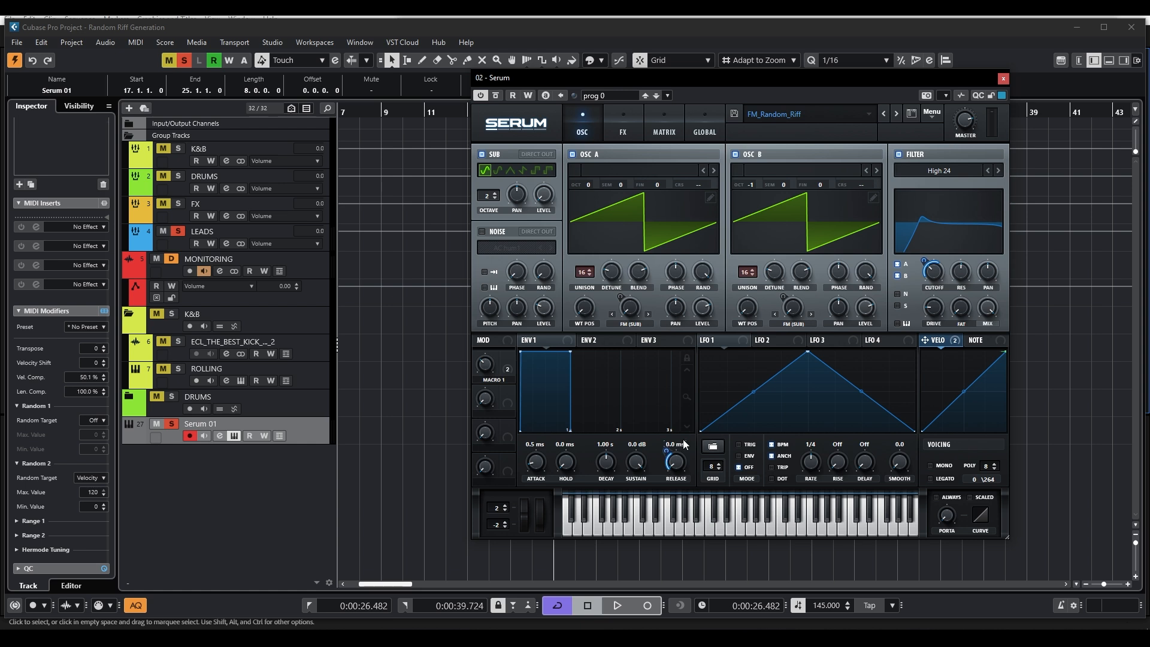
Turn the Random 2 target off and route Chaos1 to Env1 Rel in Serum's modulation matrix.
click(92, 477)
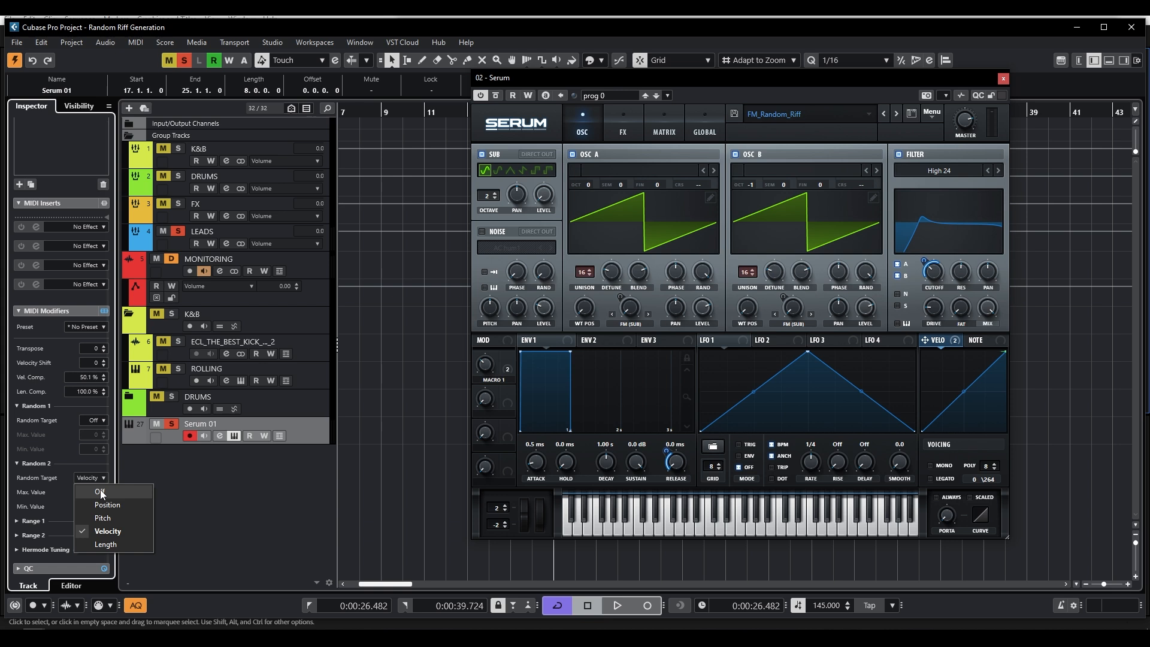
click(100, 491)
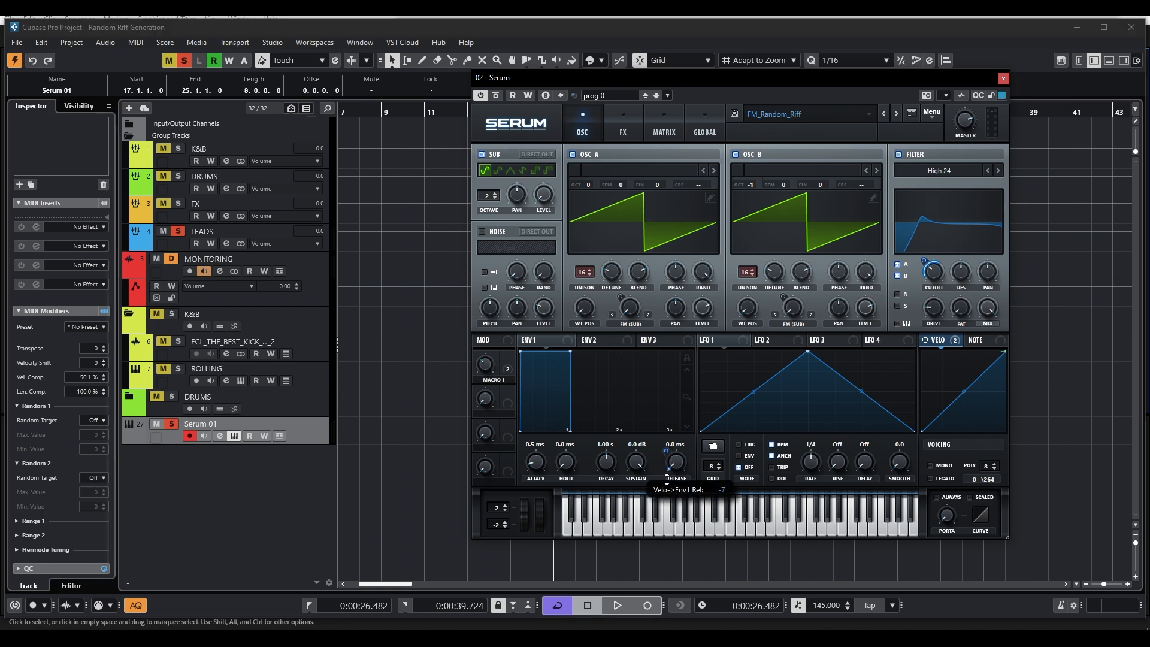
click(664, 132)
click(501, 250)
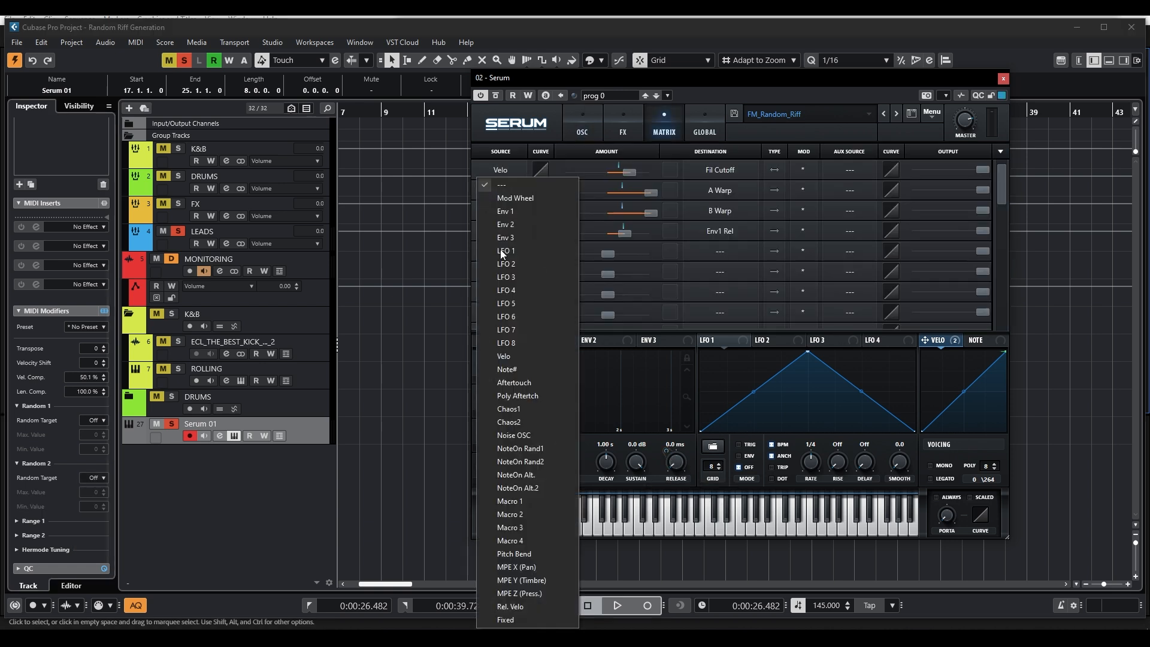
click(535, 411)
click(722, 252)
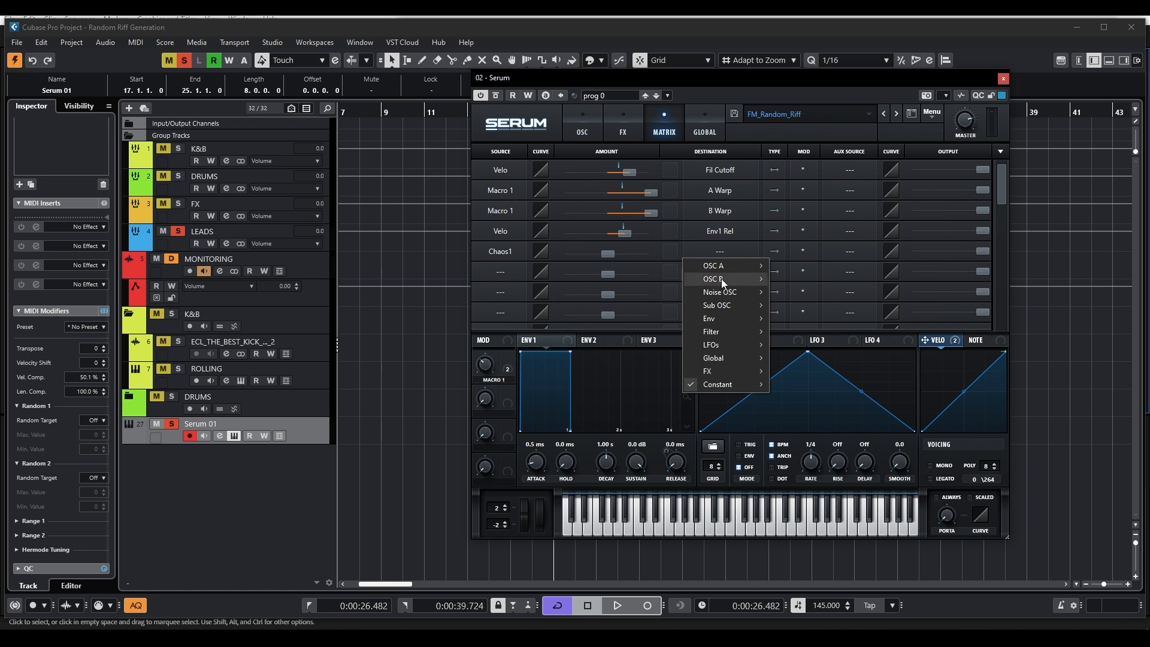
mouse_move(756, 318)
click(819, 371)
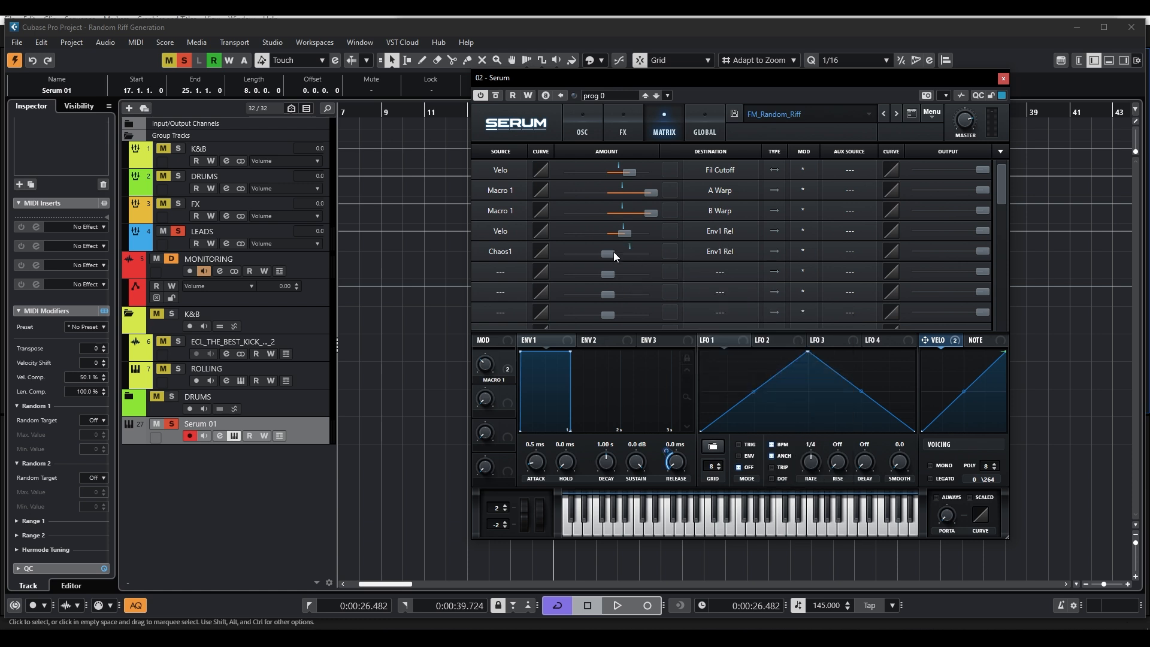
Enable S&H for Chaos 1 in Serum's global settings and audition the lead.
click(705, 122)
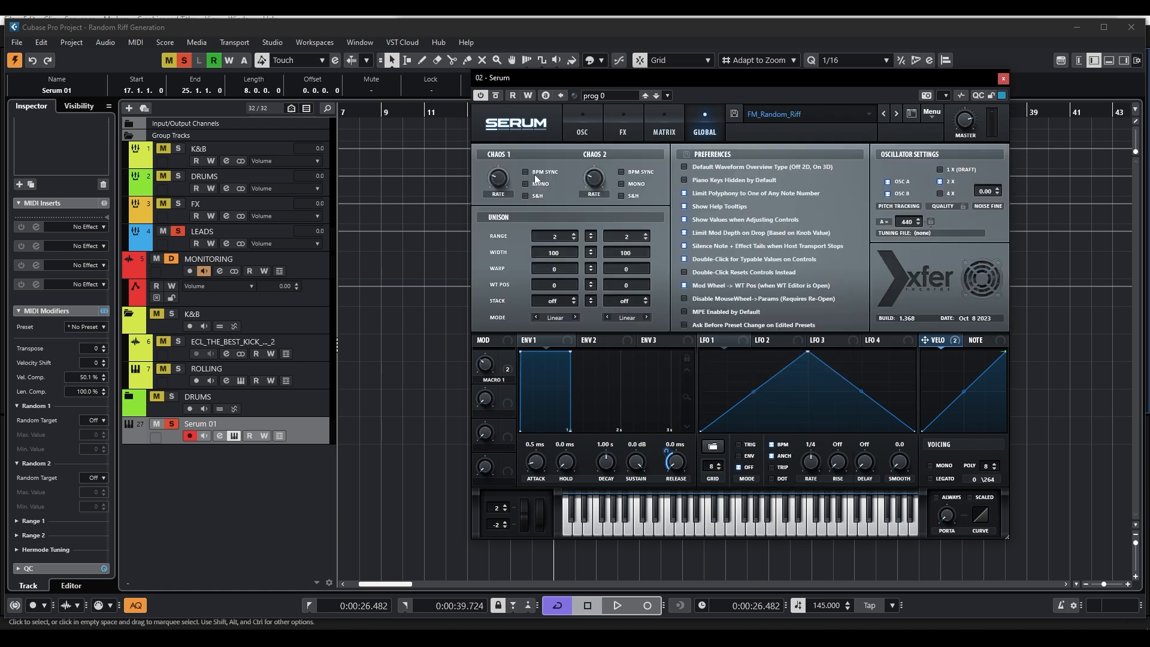
key(space)
click(582, 121)
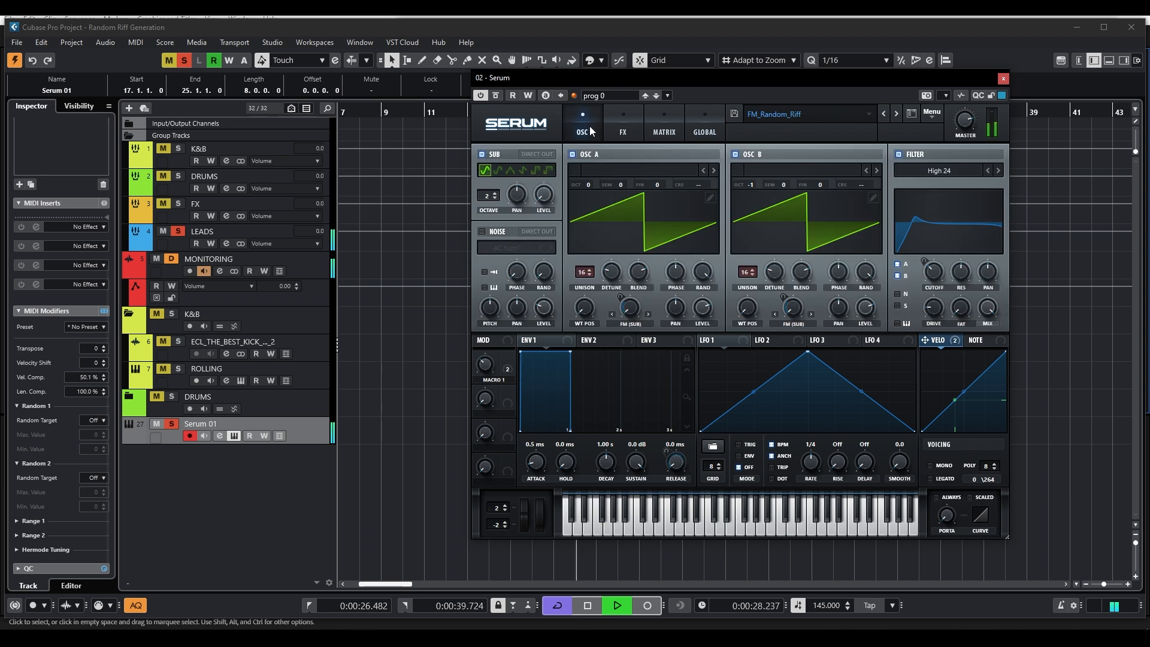
key(space)
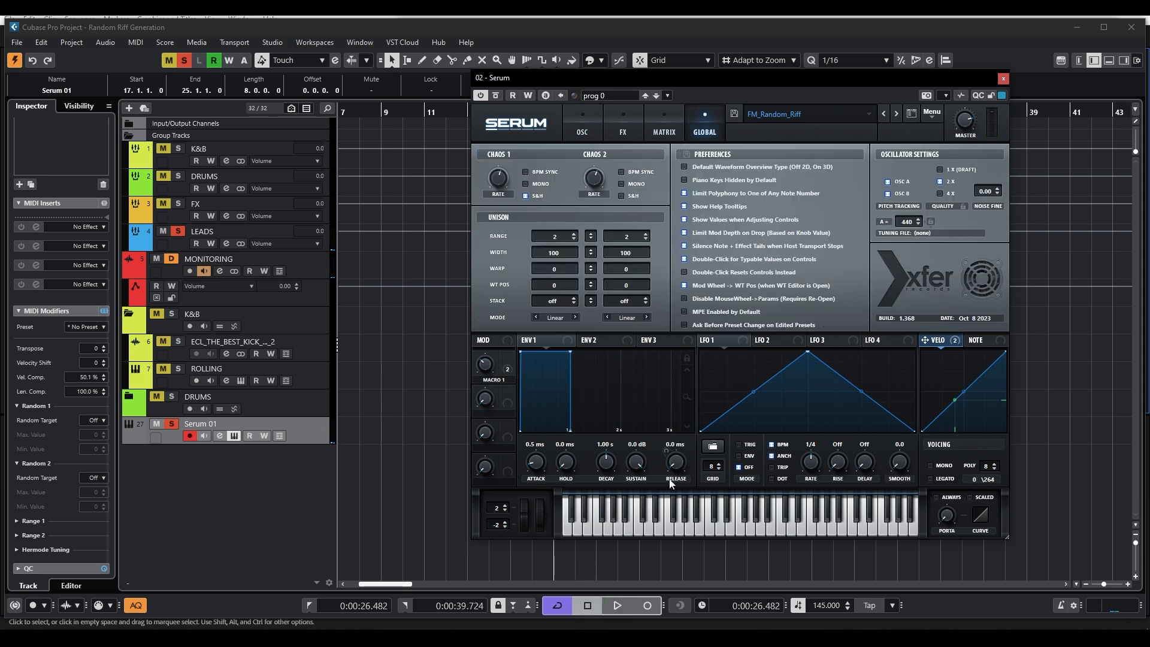
click(584, 128)
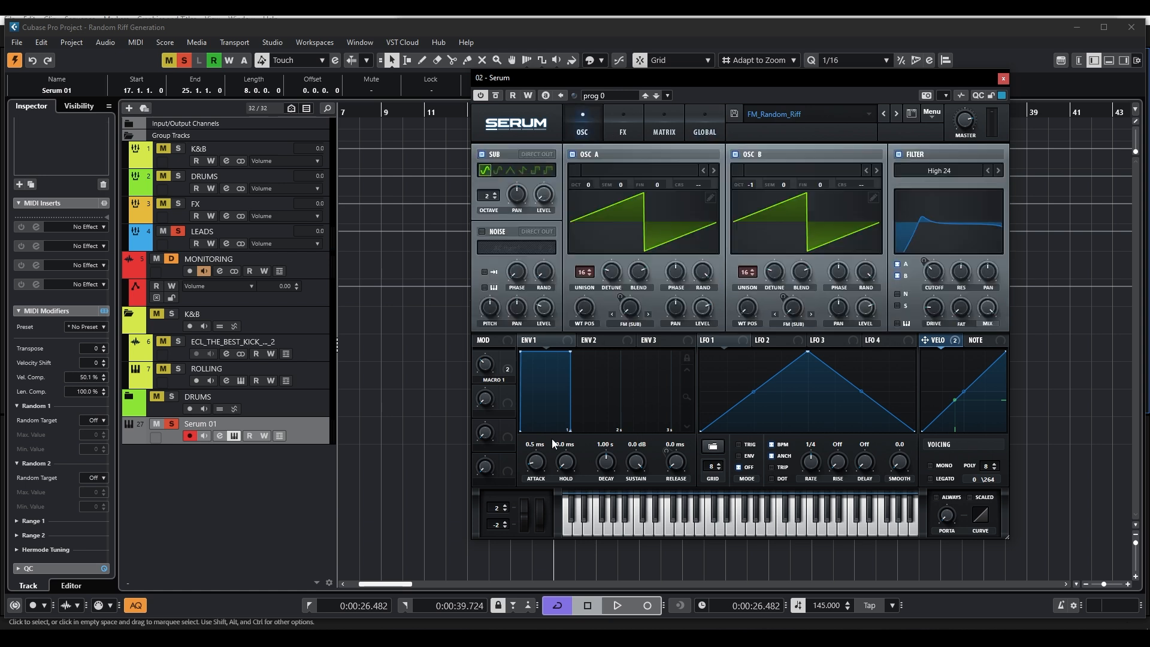
key(space)
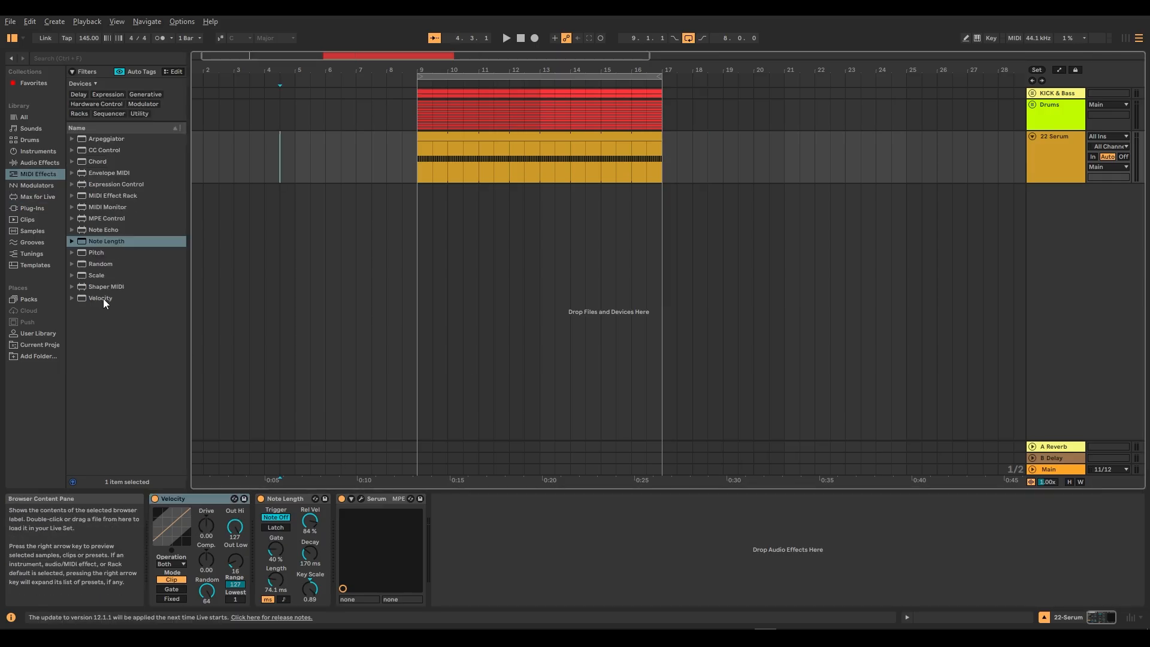
Switch to Ableton Live and examine the Velocity MIDI effect and Serum's oscillator settings on the 22 Serum track.
click(103, 298)
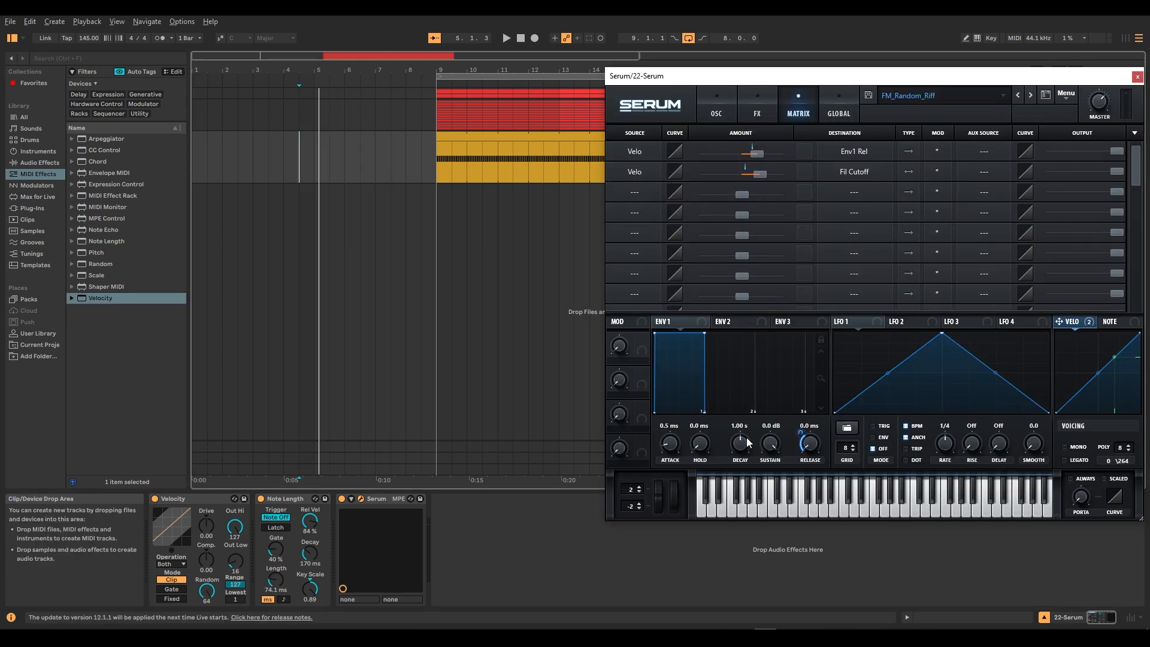
drag(756, 77, 647, 82)
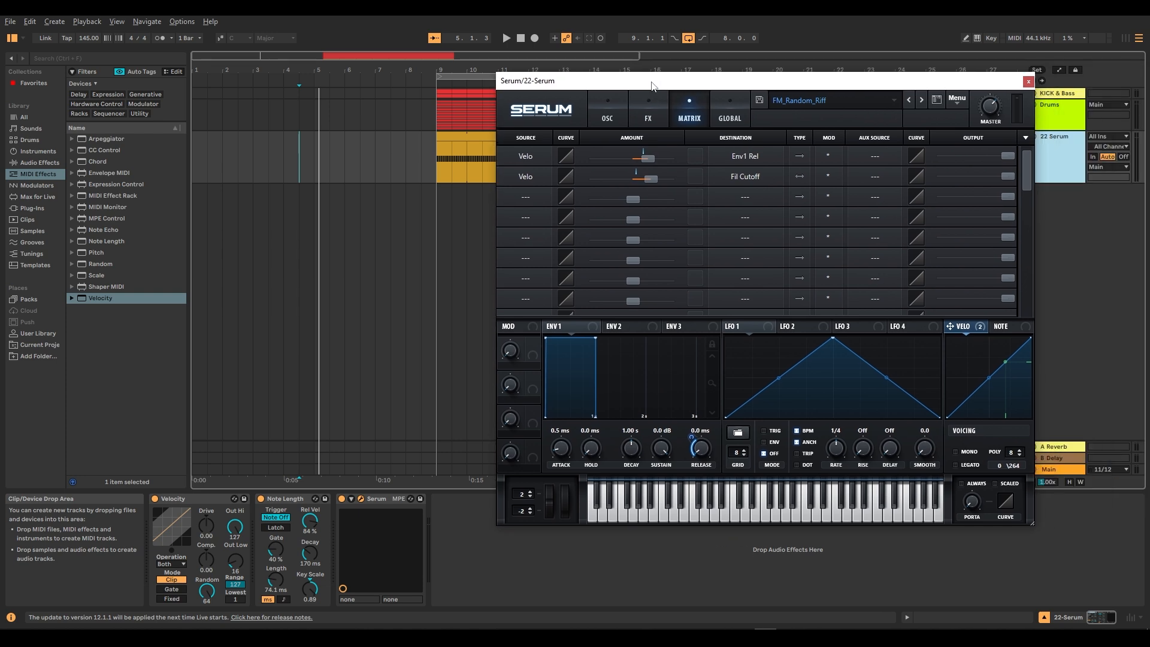
click(611, 105)
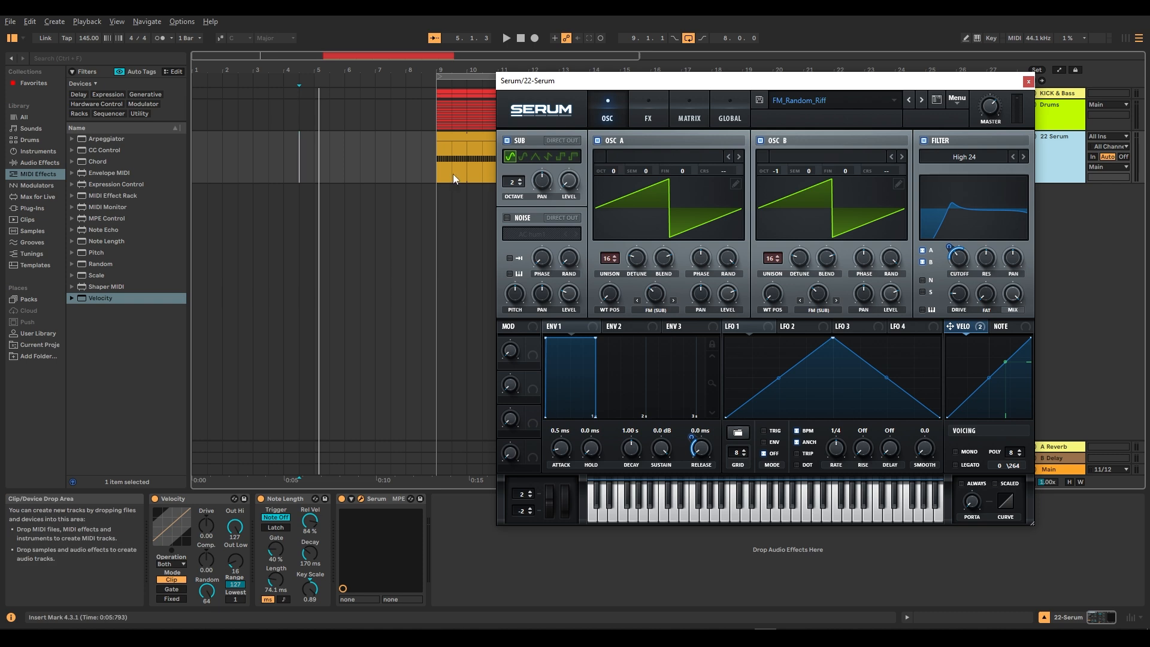
click(201, 504)
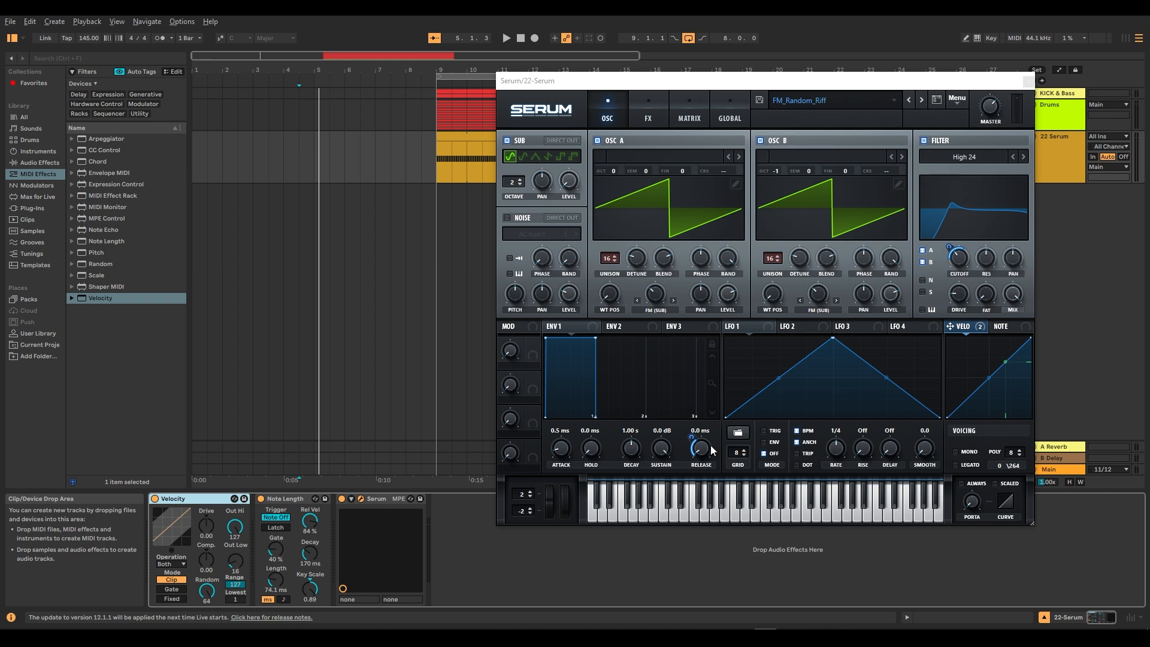
Play the 22 Serum clip and set Serum's Env 1 attack to 0.0 ms and release to 0.1 ms.
click(466, 137)
key(space)
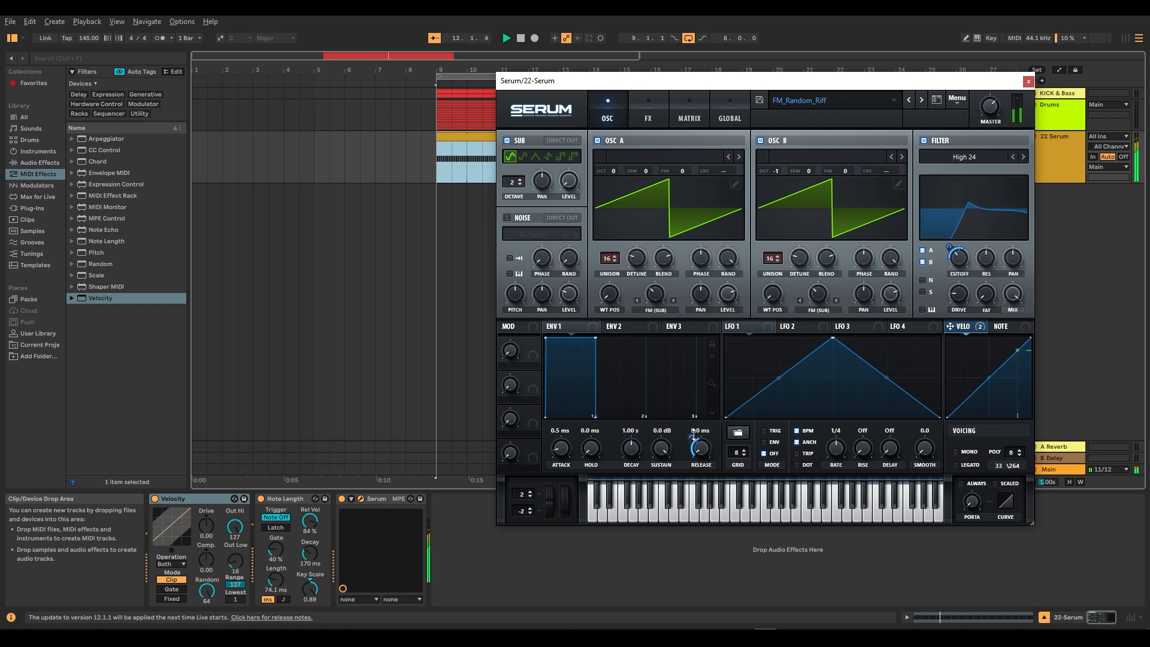
drag(546, 463, 566, 527)
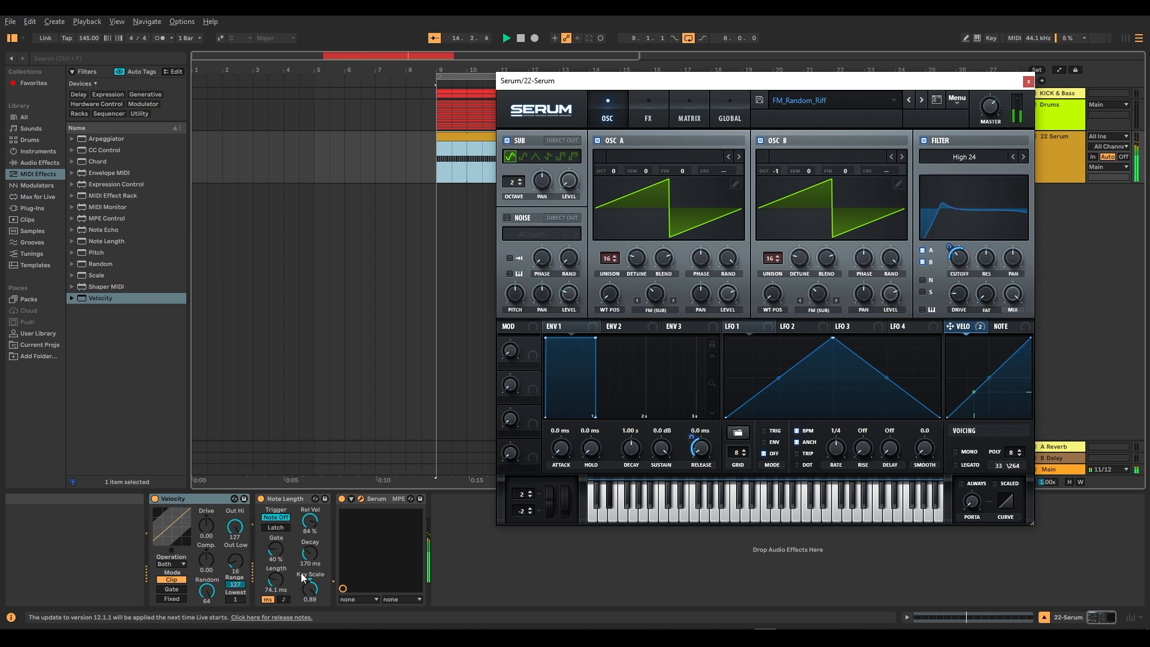
drag(703, 455, 707, 440)
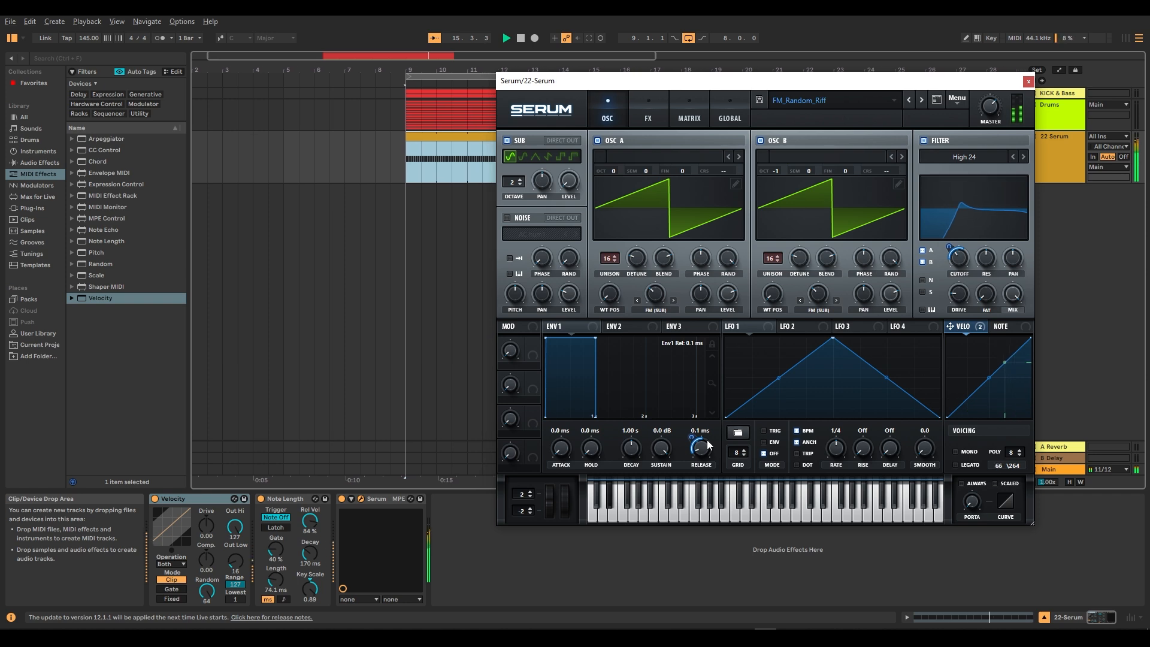
click(466, 275)
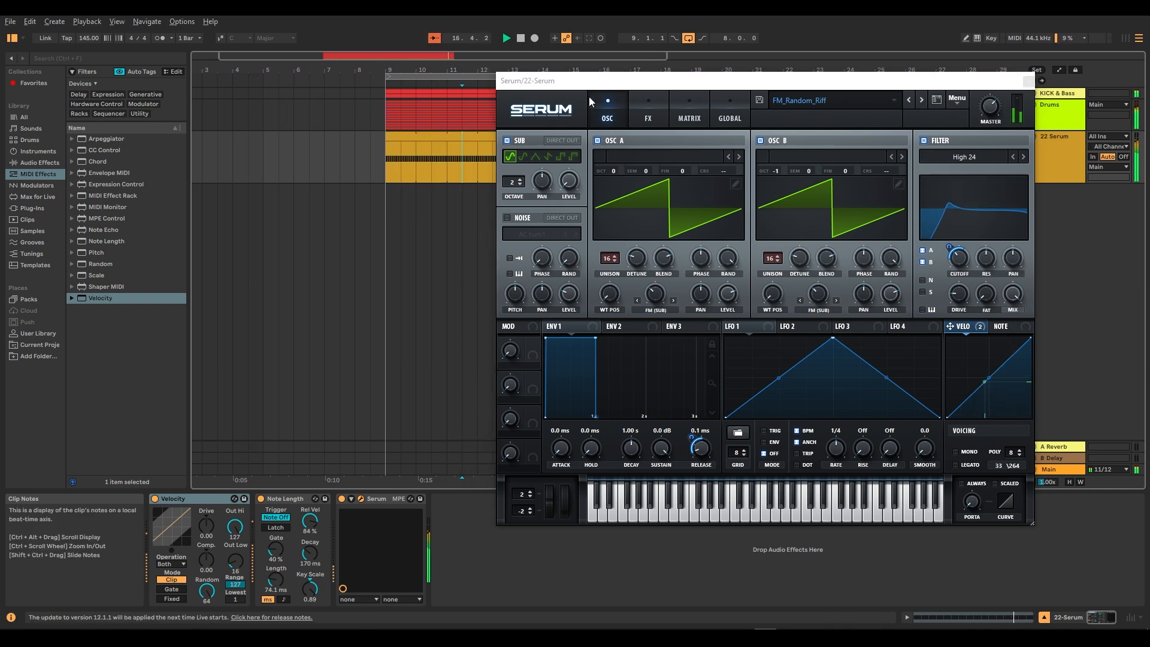
Set the Note Length device's length to 138 ms while the arrangement plays.
drag(618, 85, 596, 82)
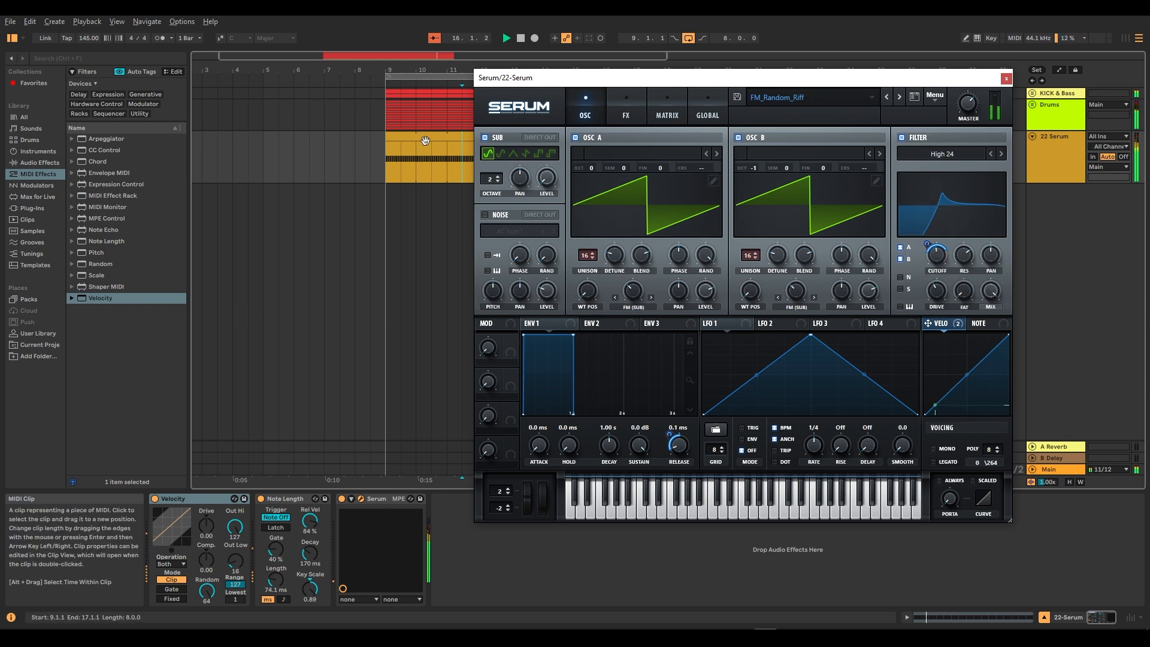
drag(277, 580, 279, 563)
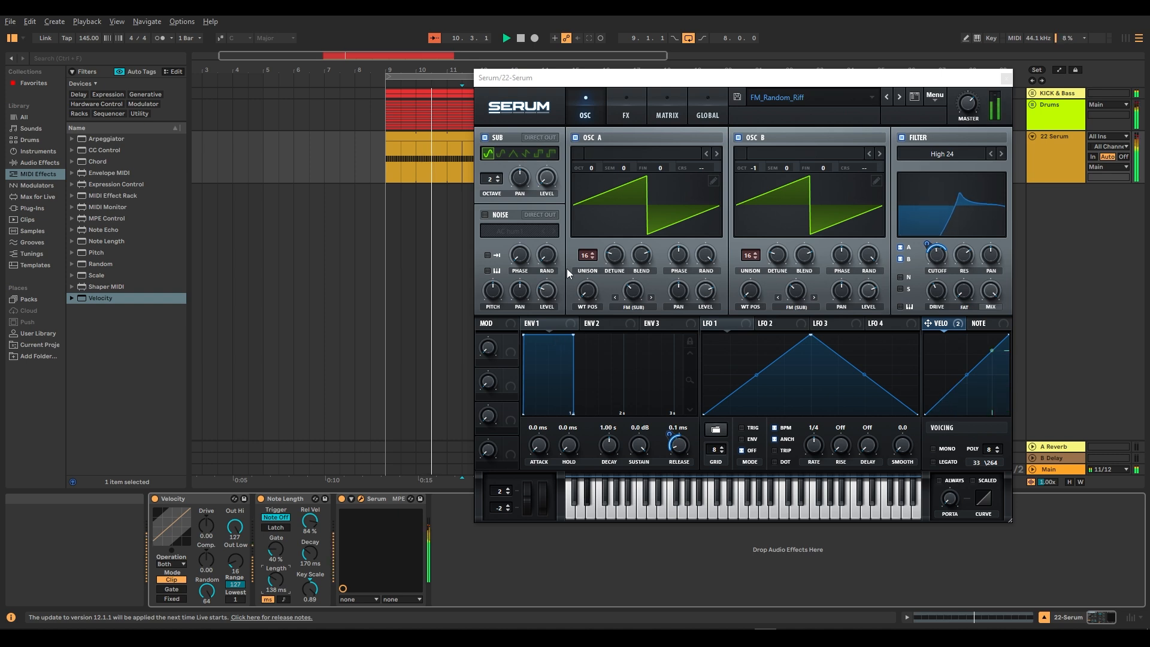
click(966, 112)
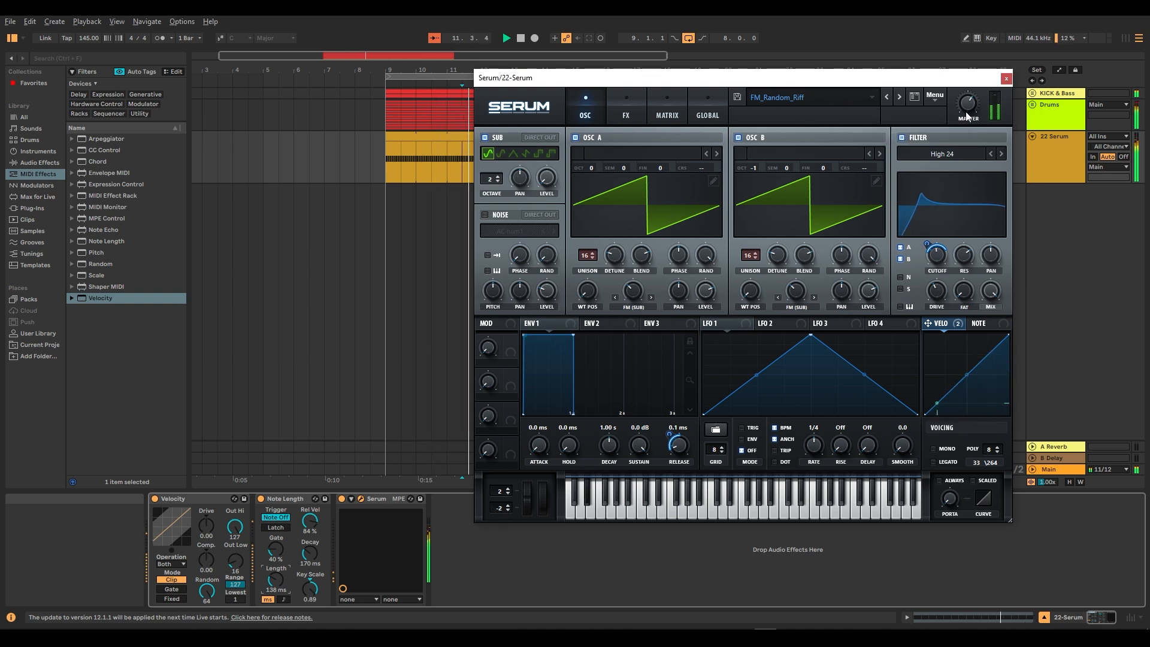